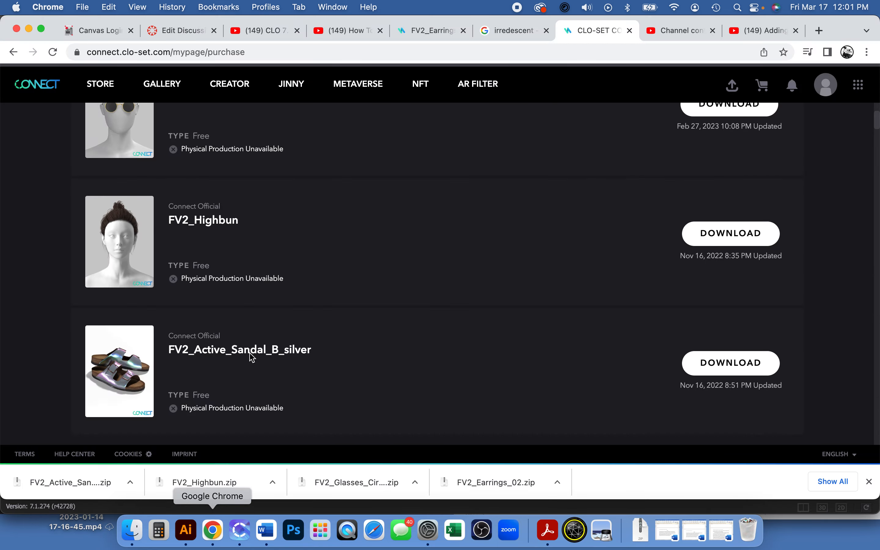
- Go back through the previously visited CONNECT pages to view the FV2_Highbun item and the Connect Official collection
left_click(13, 52)
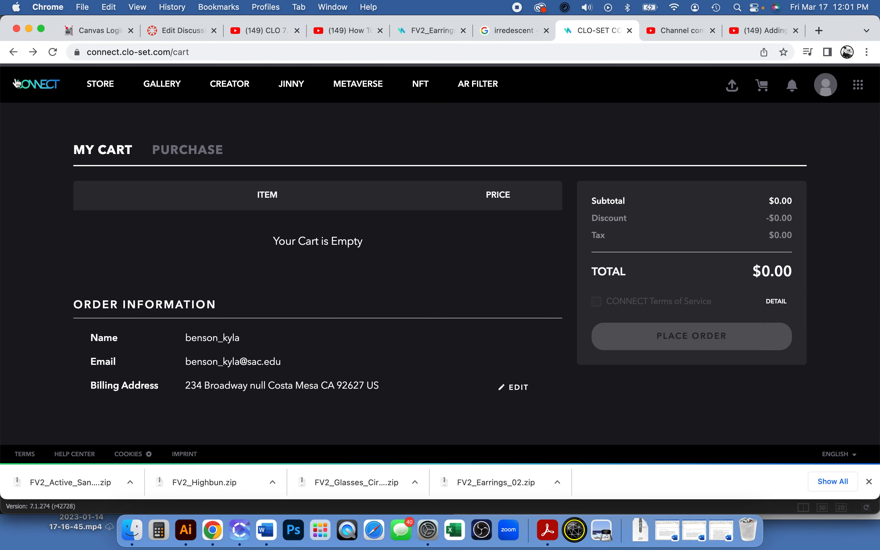
left_click(13, 52)
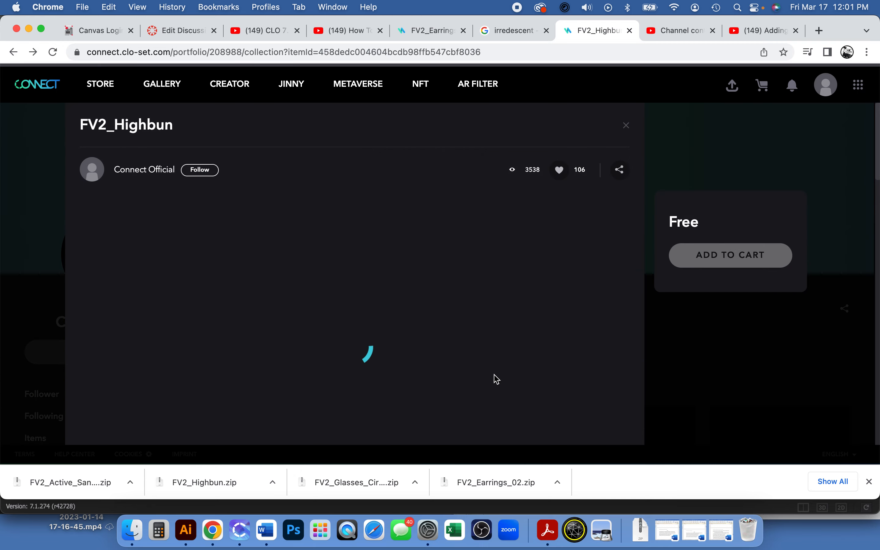
mouse_move(0, 1)
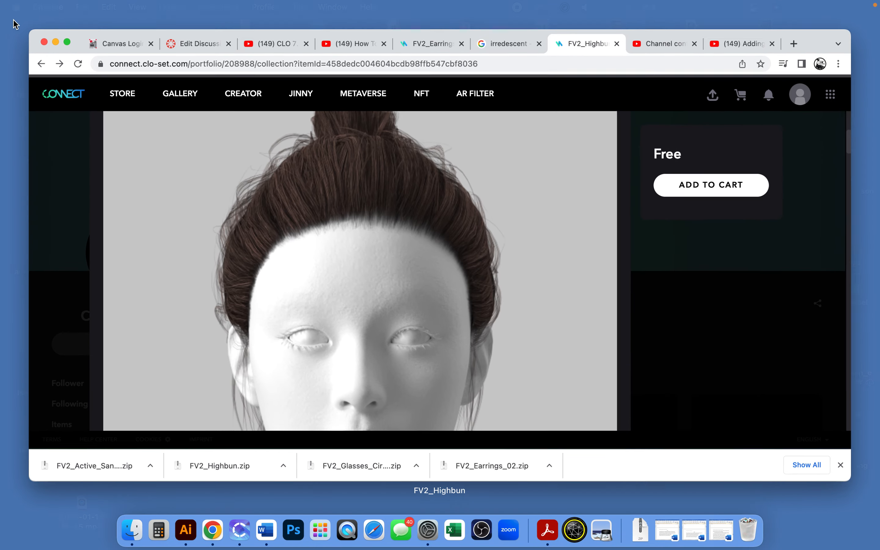
left_click(41, 69)
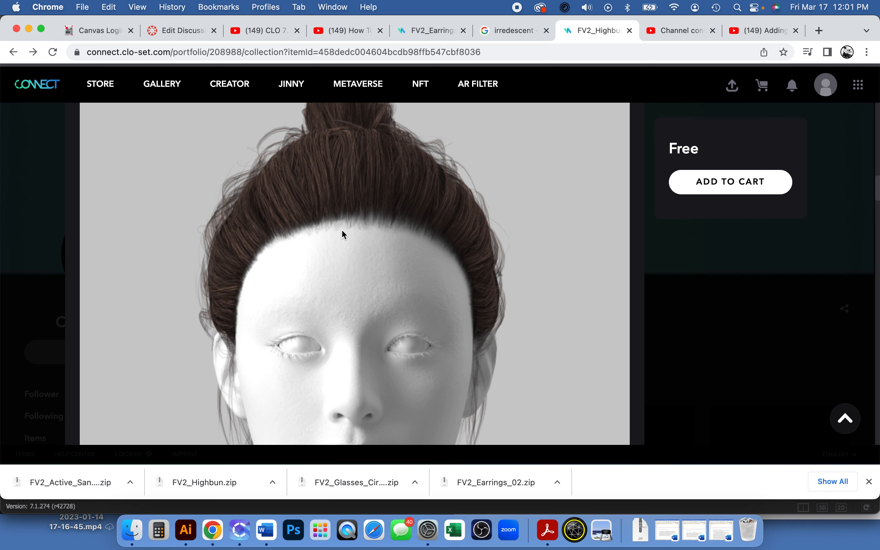
key("super+[")
scroll(473, 244, "down", 15)
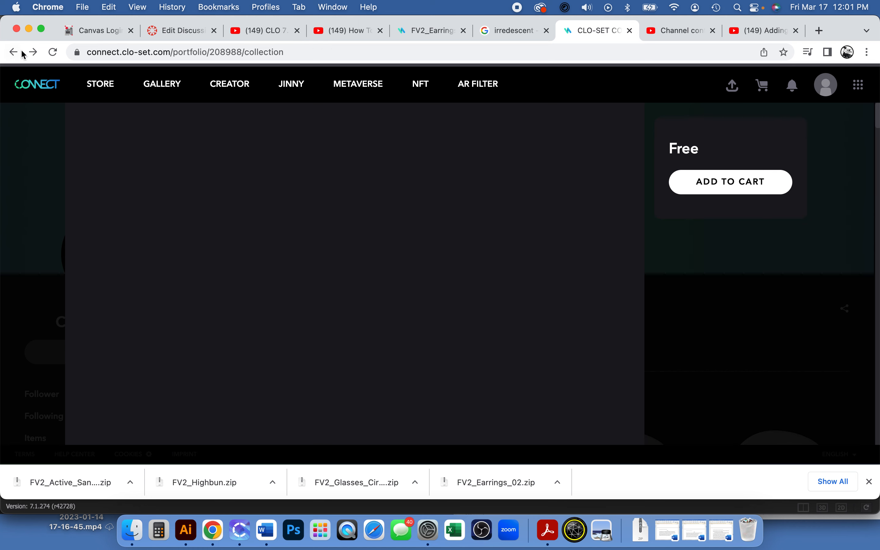
left_click(21, 53)
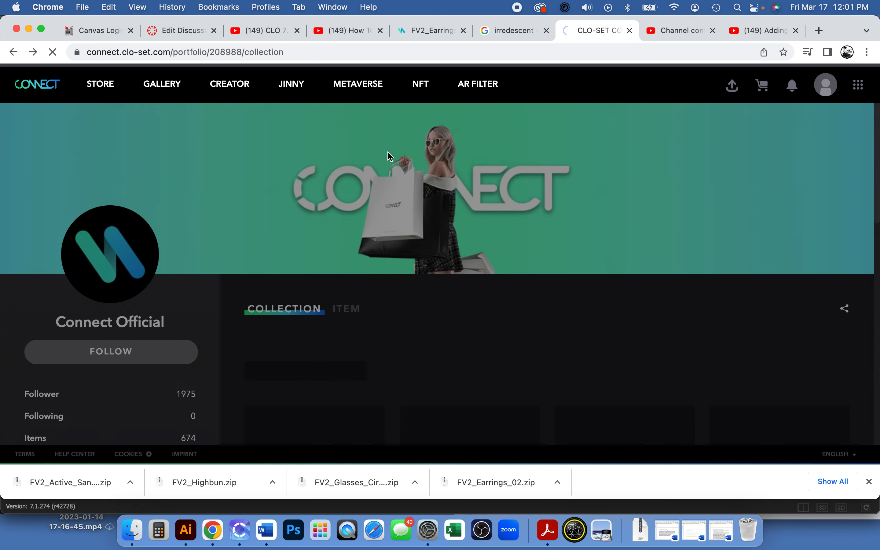
scroll(323, 319, "down", 8)
key("super+[")
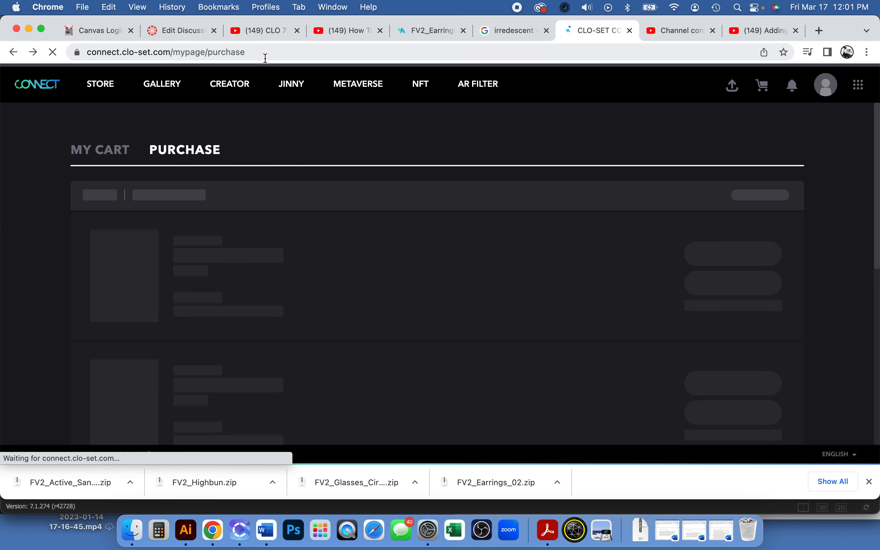
left_click(265, 53)
key("super+v")
key("Return")
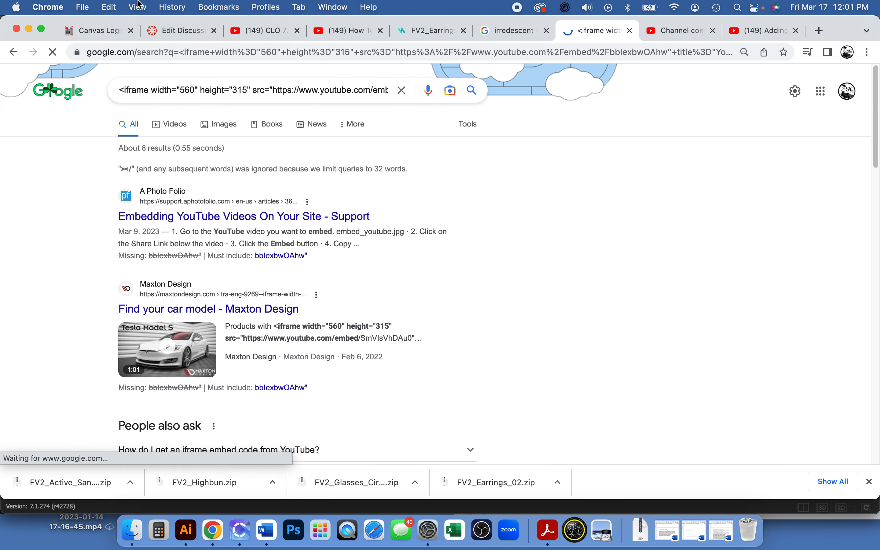
left_click(629, 30)
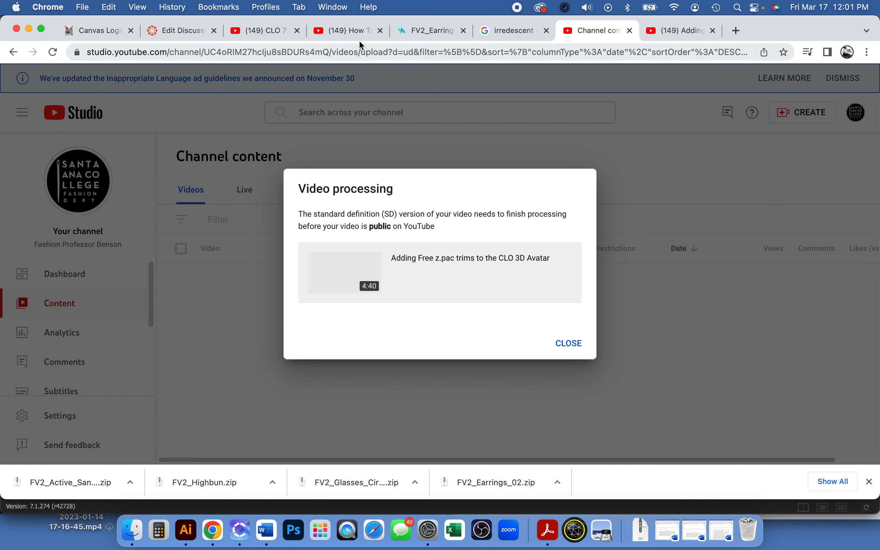
- Switch to CLO and browse the female avatar's Hair folder in the library for FV2_Highbun.zacs
left_click(240, 531)
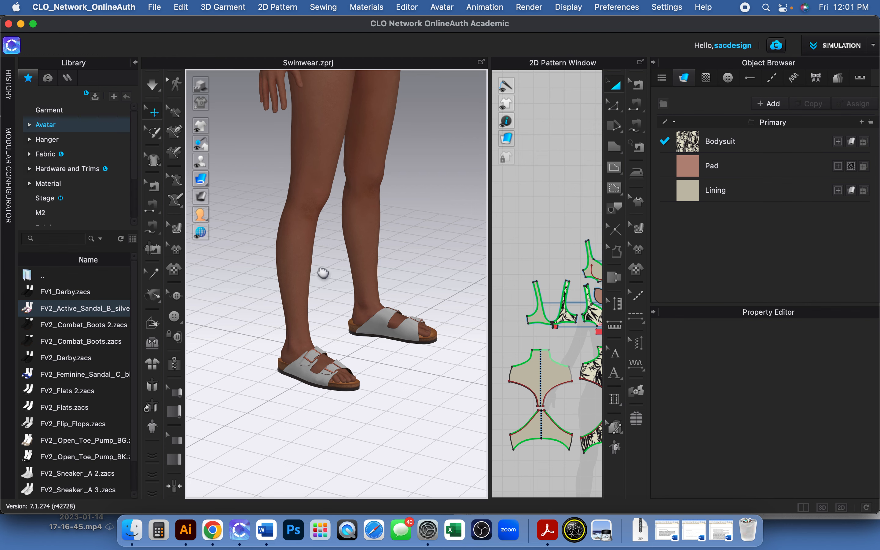
middle_click_drag(323, 273, 298, 485)
middle_click_drag(320, 211, 335, 385)
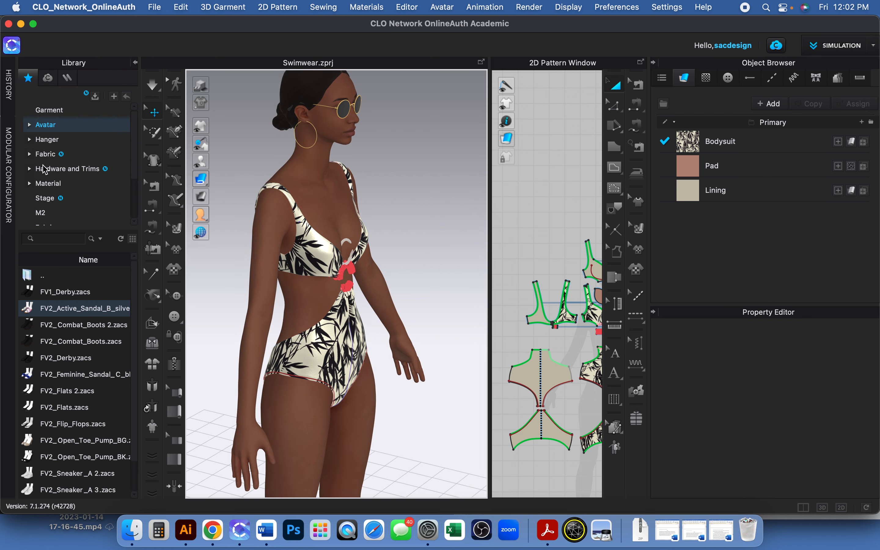
double_click(34, 280)
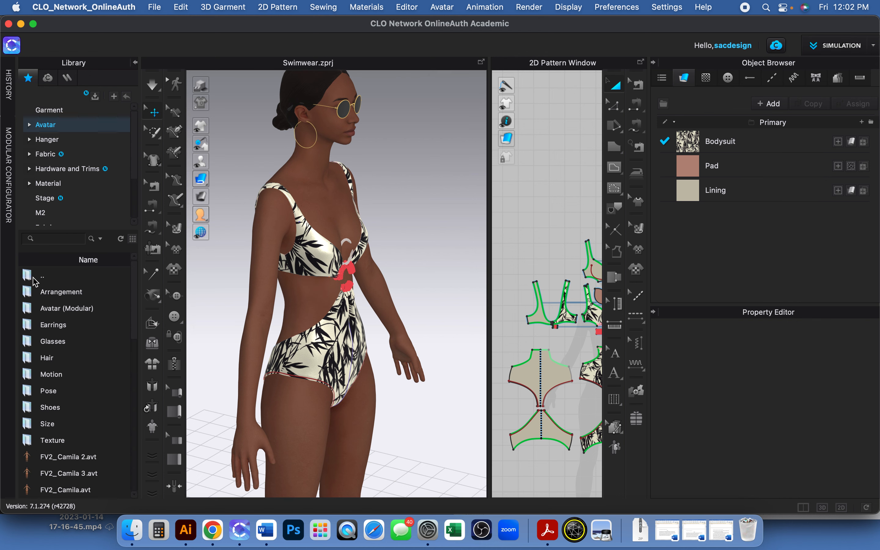
double_click(41, 364)
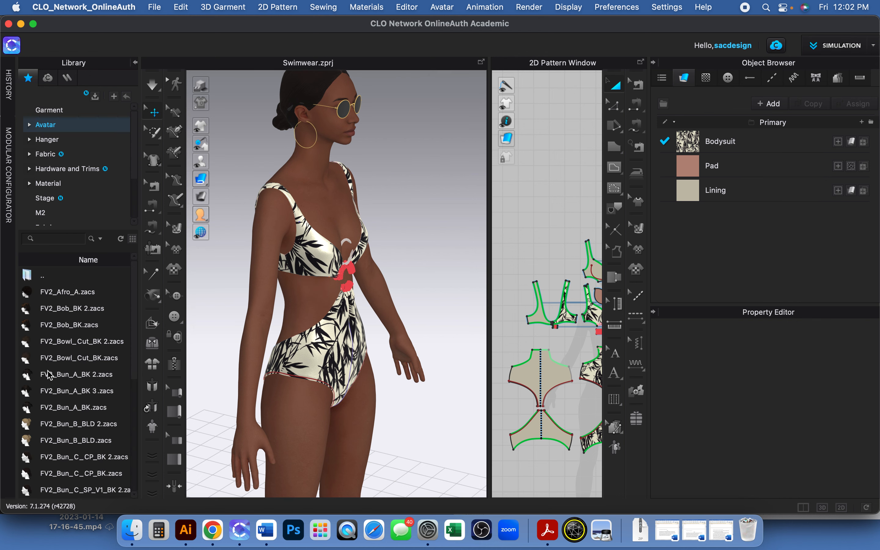
scroll(48, 374, "down", 3)
scroll(64, 433, "down", 3)
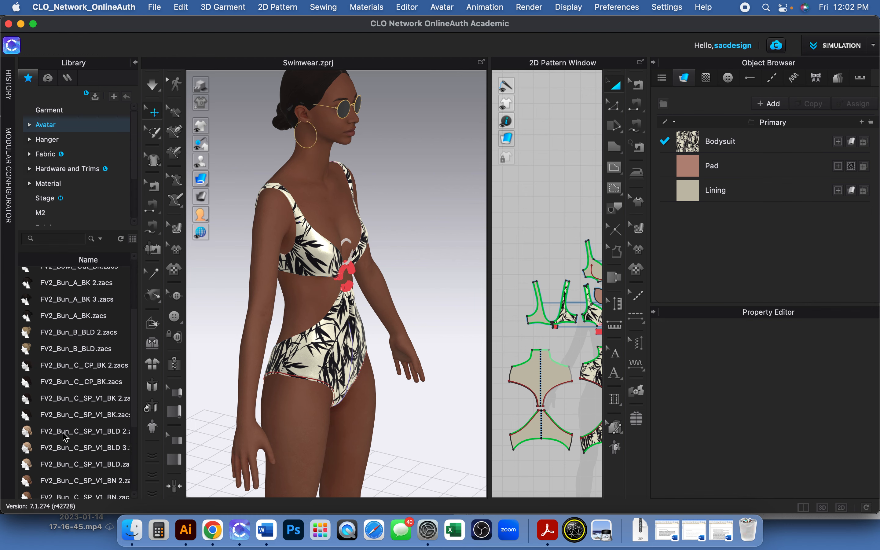
scroll(64, 441, "down", 5)
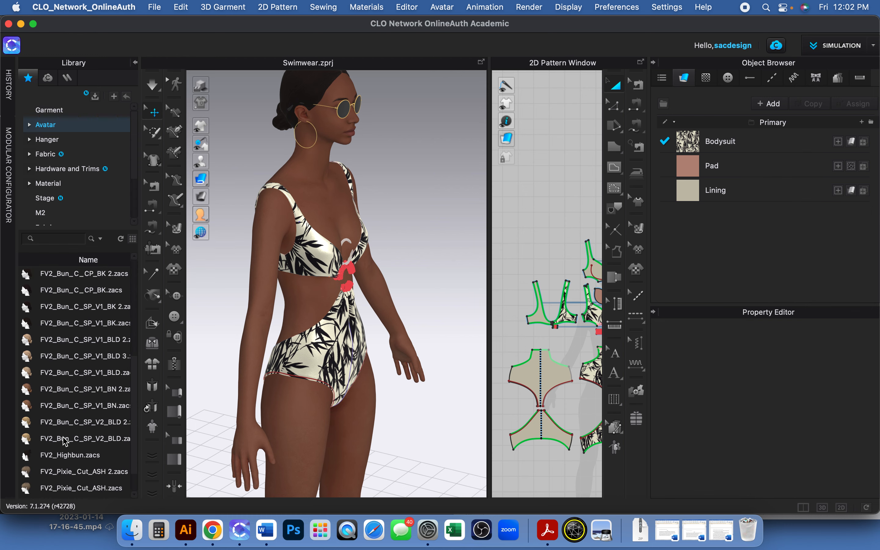
- Load the FV2_Highbun.zacs hairstyle from the Hair folder onto the swimwear avatar
left_click(130, 531)
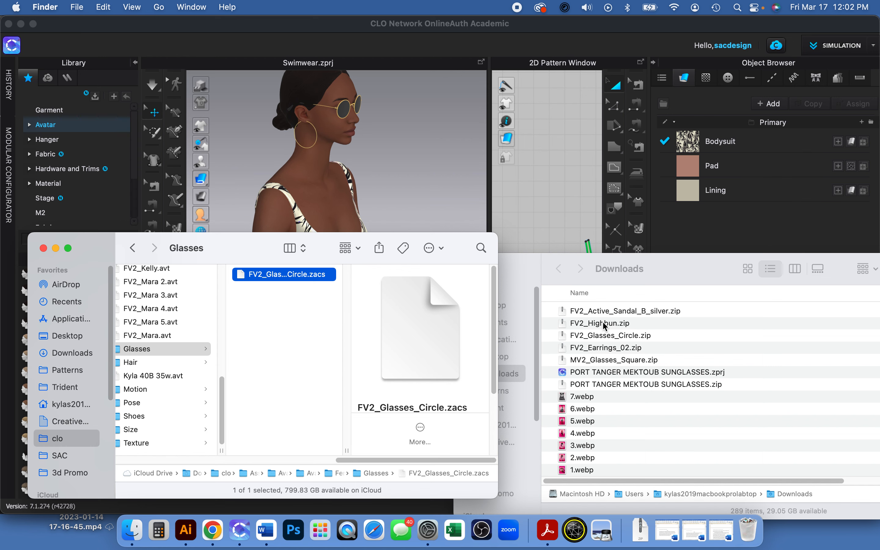
left_click(88, 218)
scroll(71, 368, "down", 2)
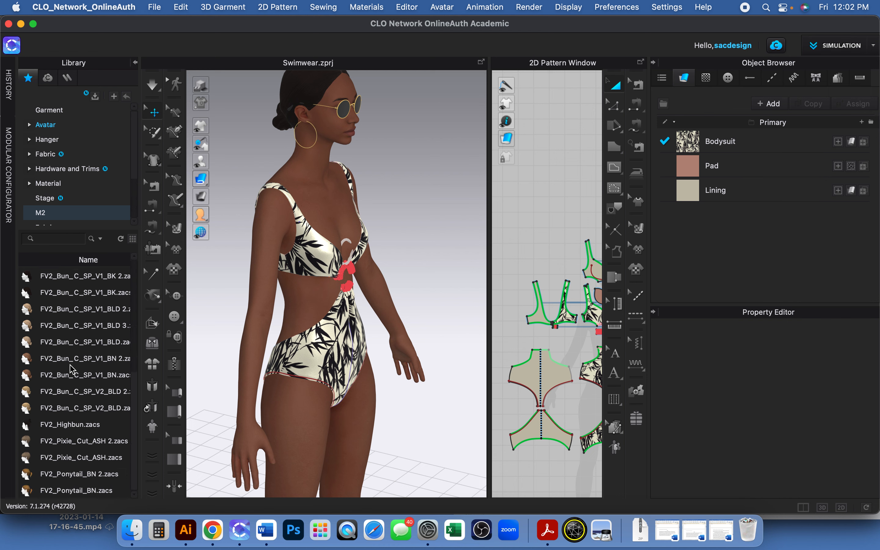
double_click(65, 429)
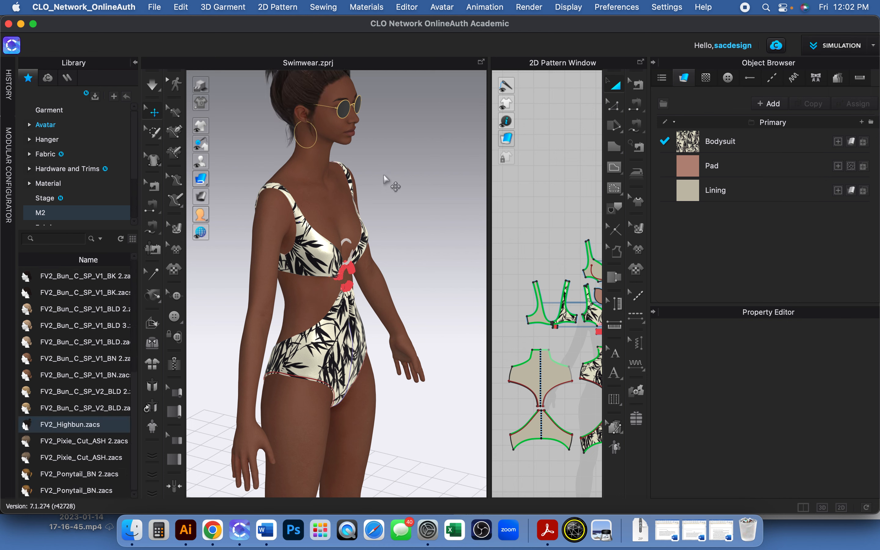
middle_click_drag(383, 273, 387, 228)
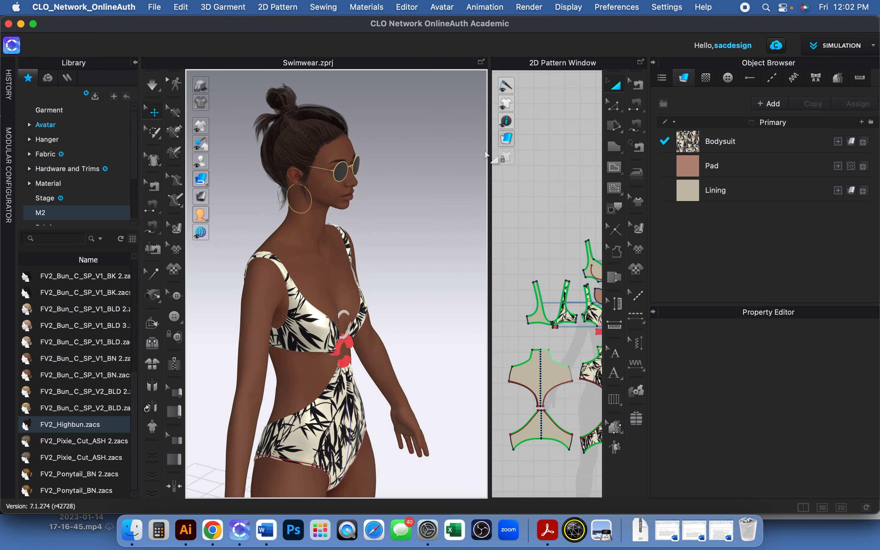
left_click(135, 63)
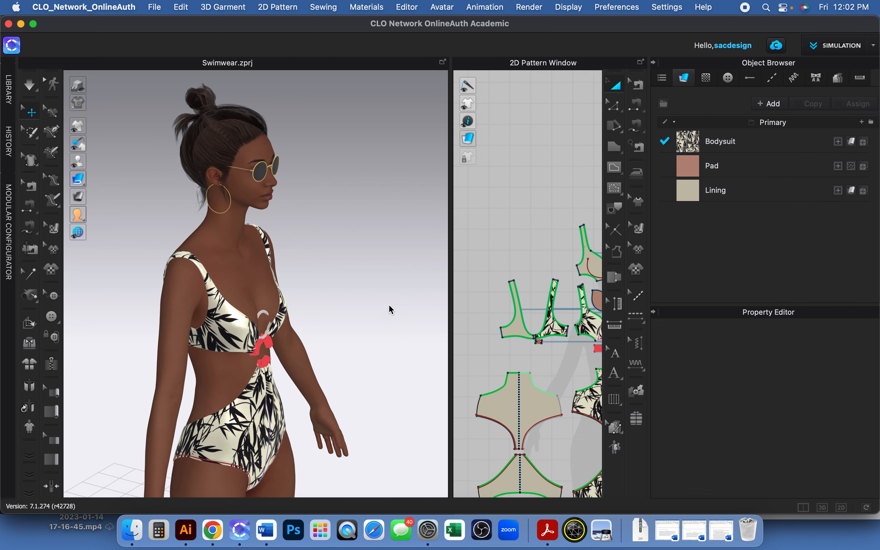
right_click_drag(359, 340, 337, 329)
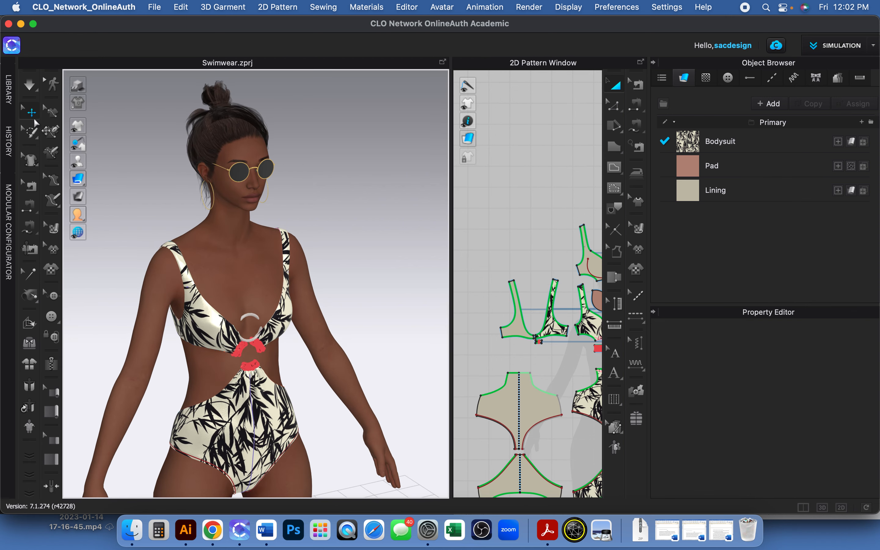
- Apply the FV2_04.pos pose from the Female_V2 Pose folder to the avatar's full body, using Pose Only and maintaining the current shoe pose
left_click(10, 95)
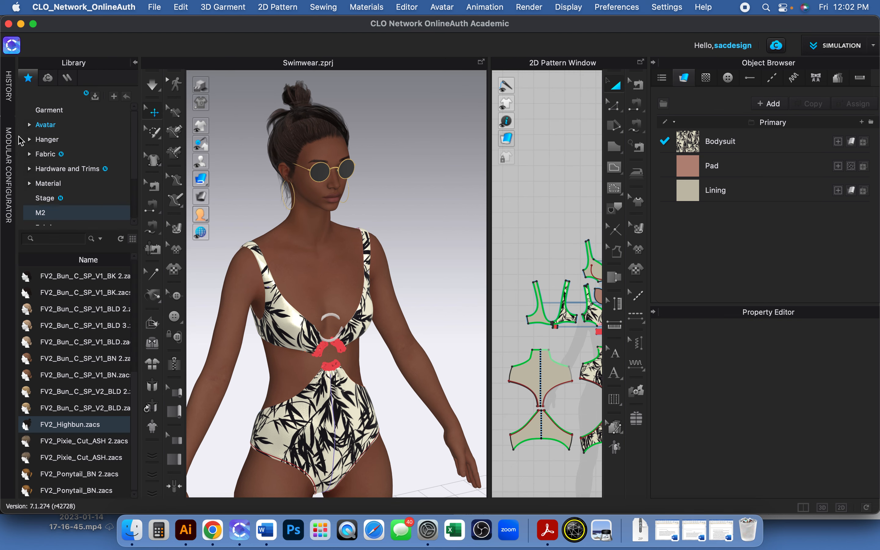
left_click(8, 85)
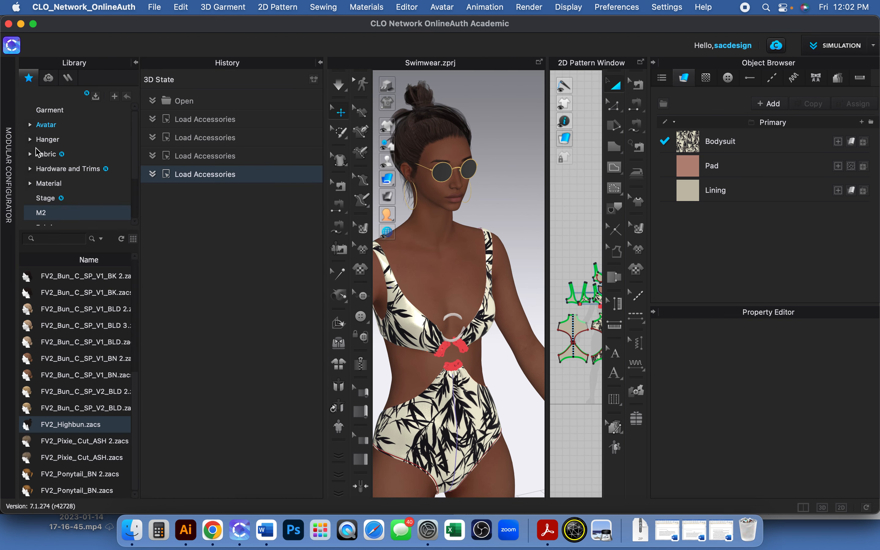
left_click(41, 124)
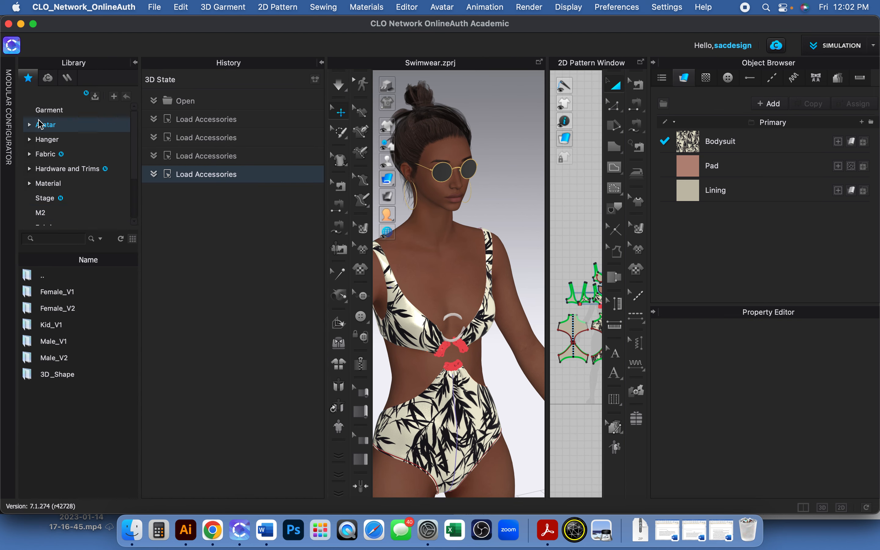
double_click(52, 309)
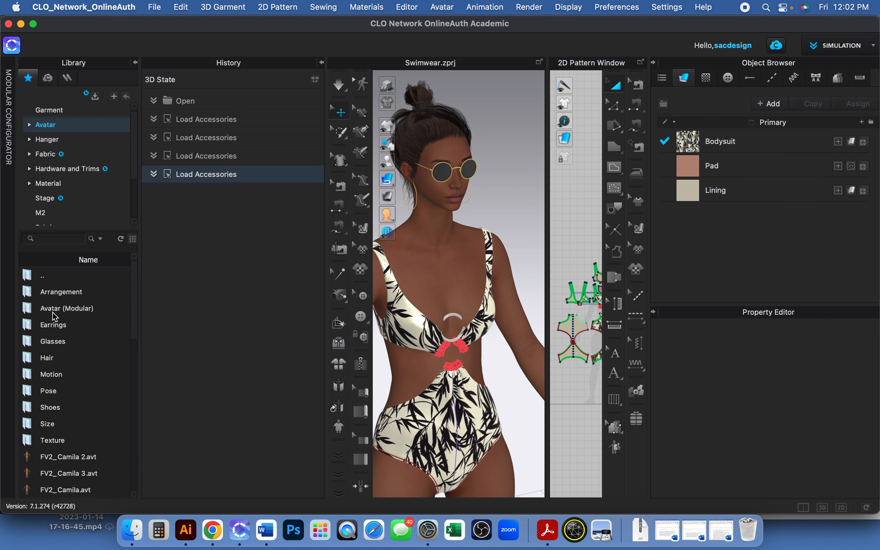
double_click(48, 392)
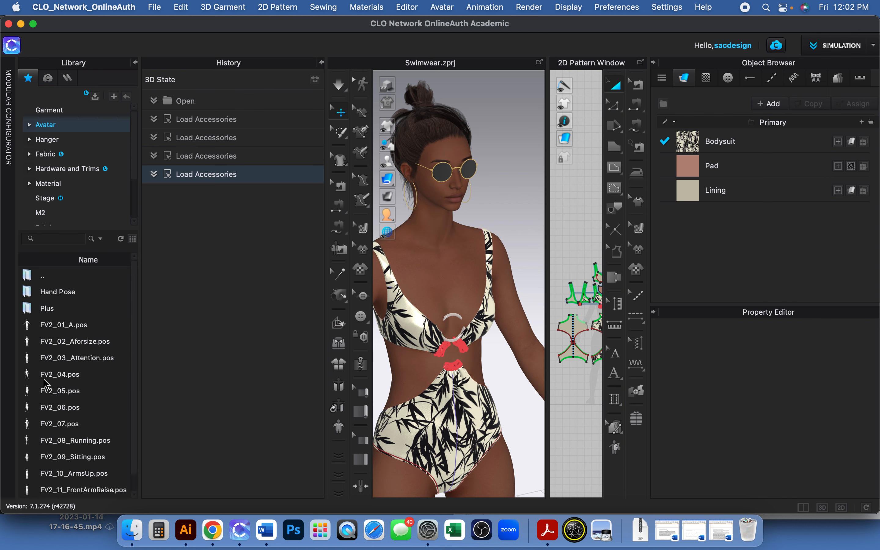
double_click(50, 378)
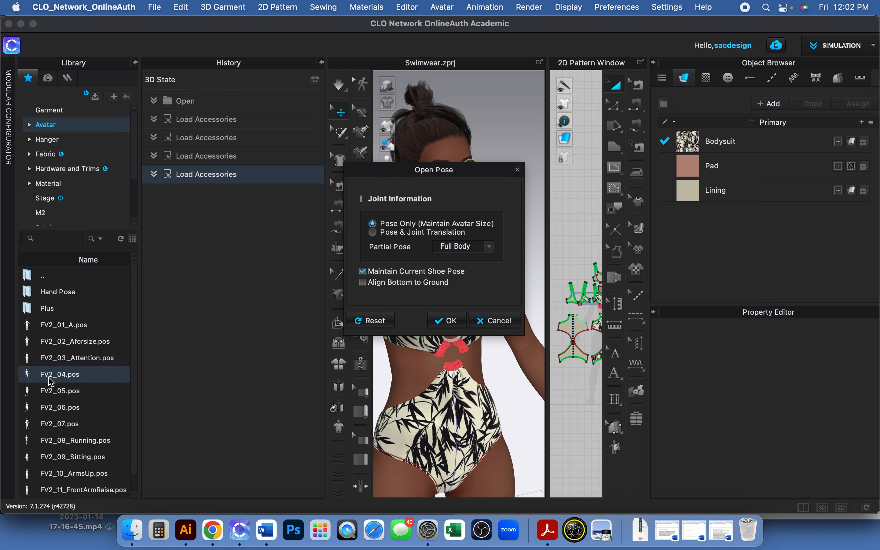
left_click(447, 321)
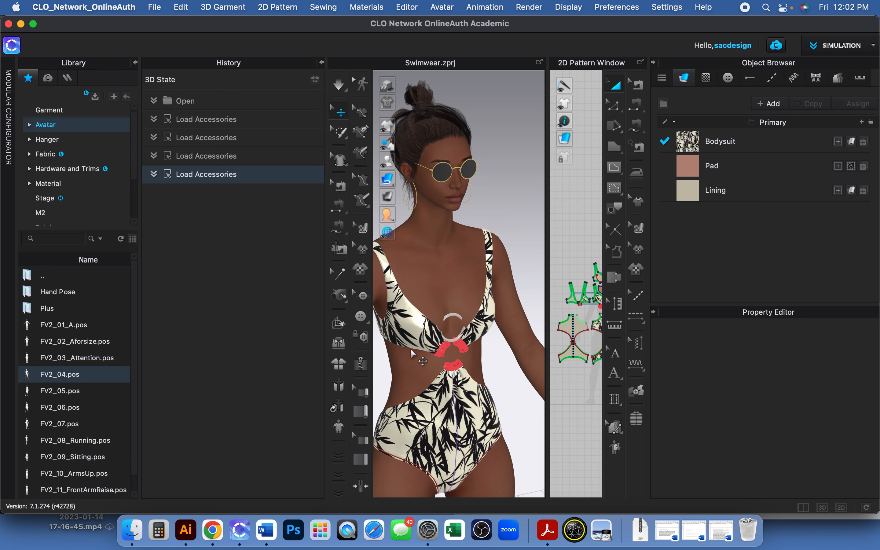
left_click(321, 63)
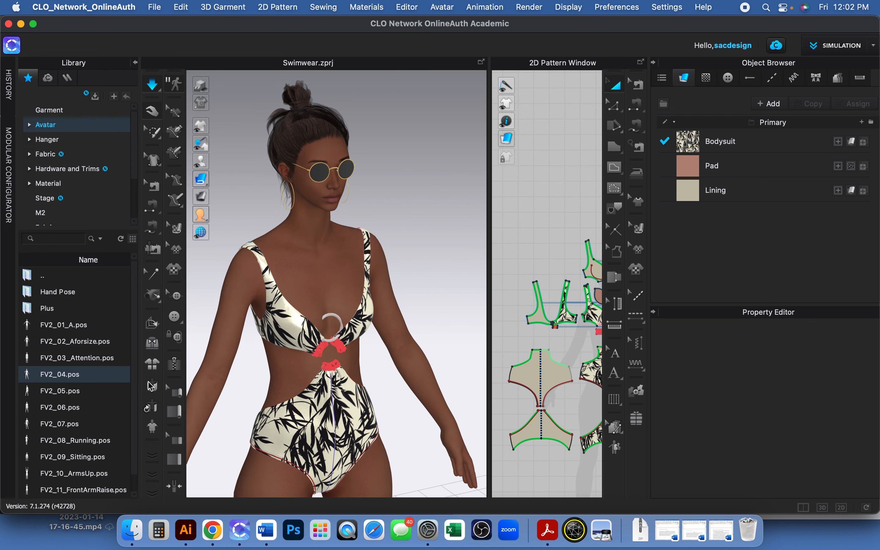
left_click(444, 320)
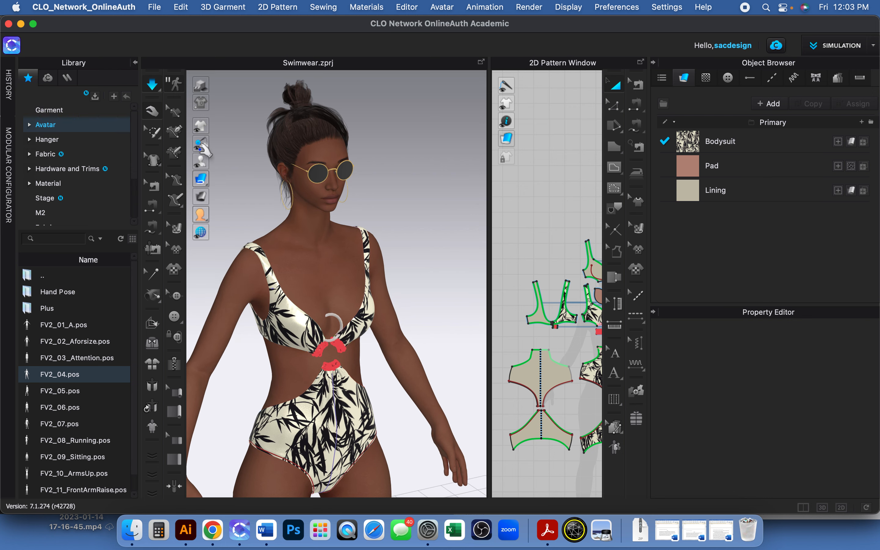
- Show the avatar's X-ray joints and stop the garment simulation
left_click(200, 160)
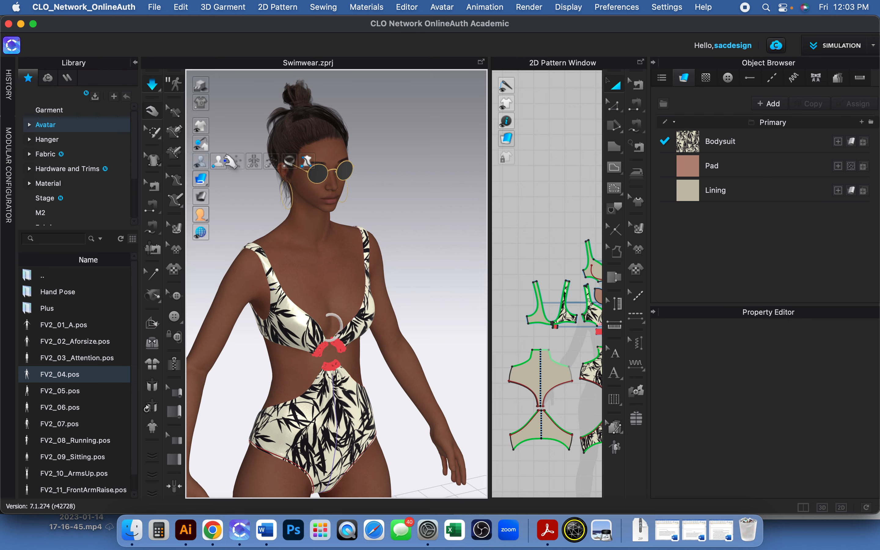
left_click(272, 163)
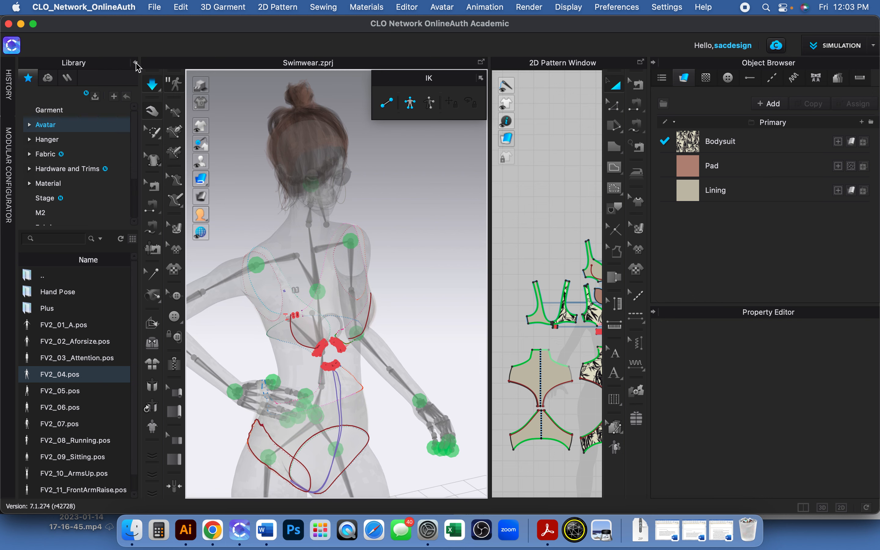
key("space")
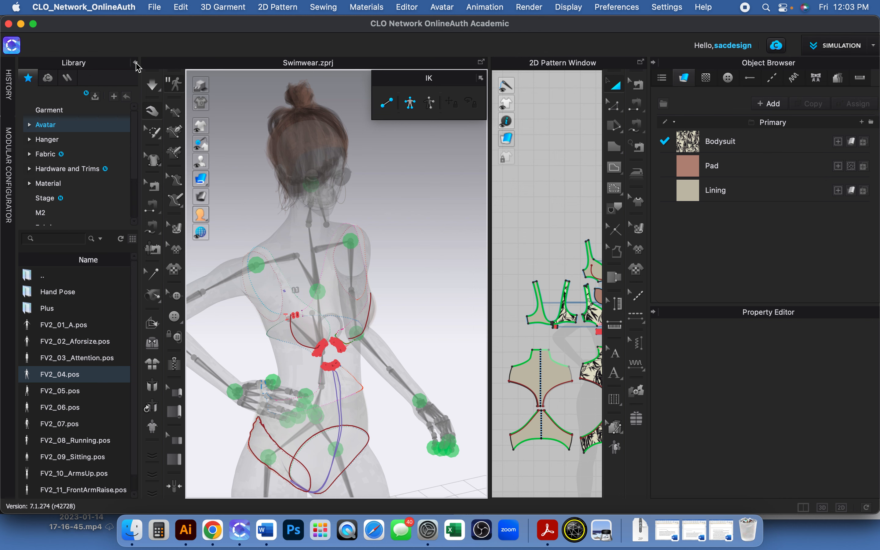
- Hide the X-ray joints to return the avatar to its normal textured display
mouse_move(200, 162)
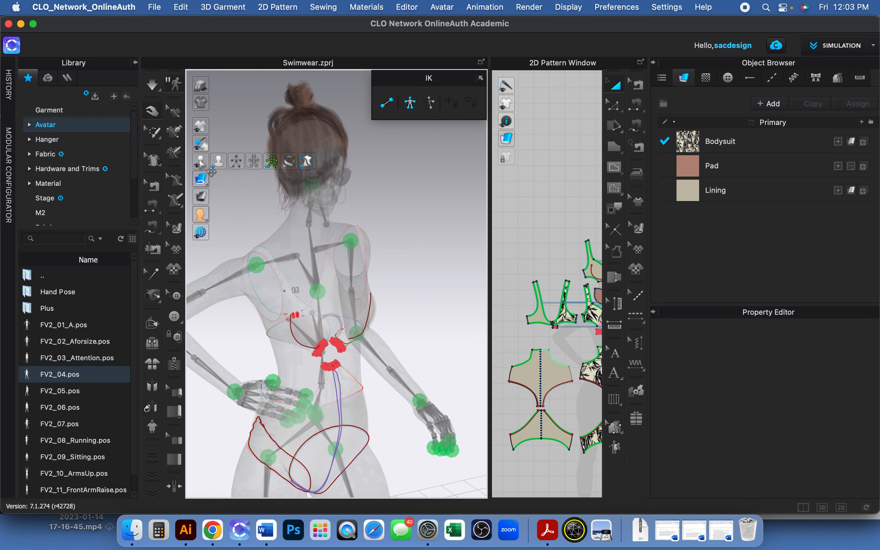
left_click(271, 162)
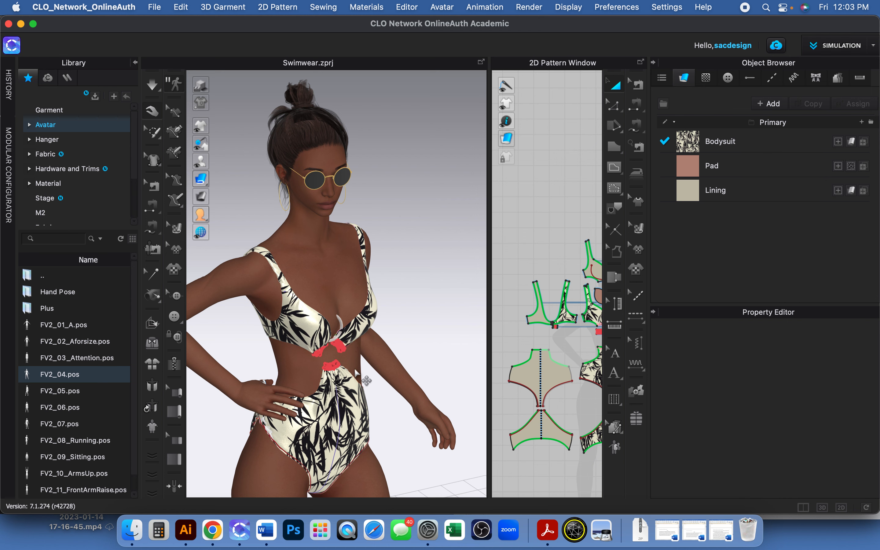
- Simulate the swimsuit so it settles on the posed avatar, and stop the simulation
key("space")
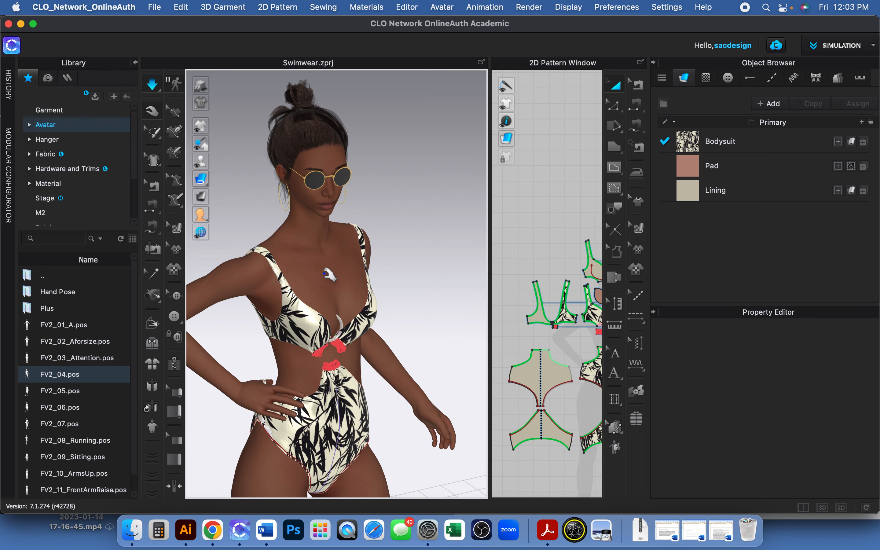
middle_click_drag(338, 277, 384, 233)
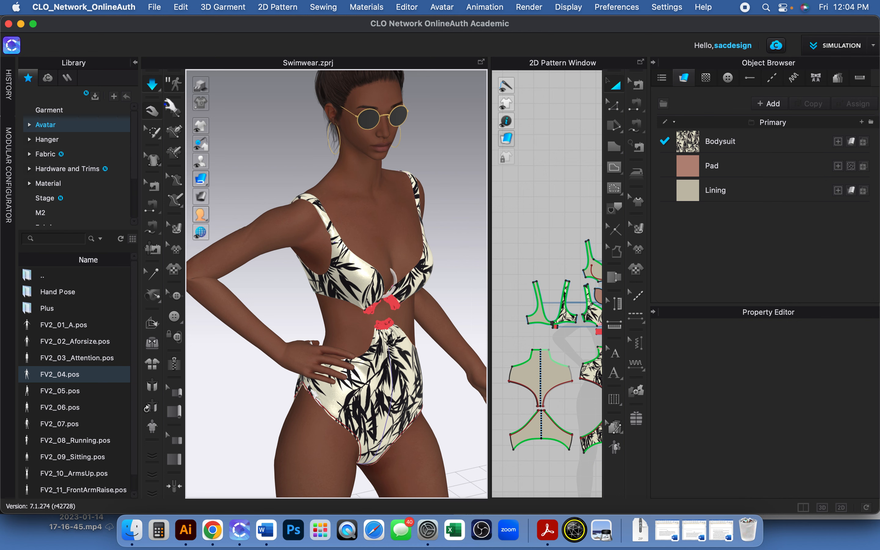
left_click(392, 282)
left_click(152, 84)
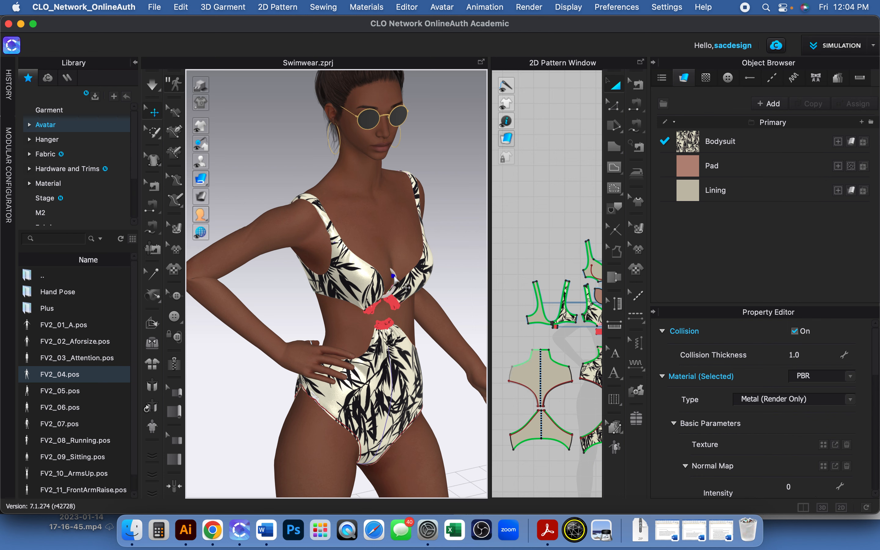
- Move the metal ring straight down into the swimsuit's front cutout, between the two red attachment areas, and deselect it
left_click(394, 280)
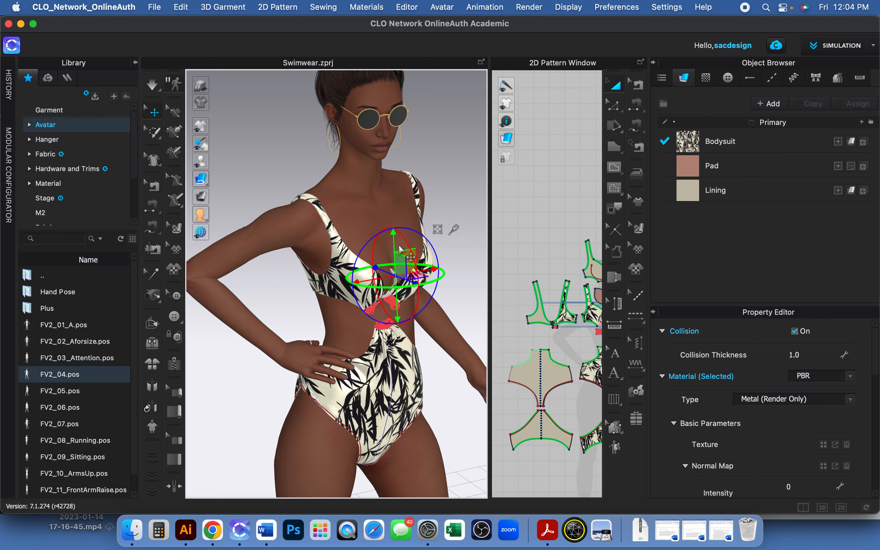
left_click_drag(394, 245, 395, 275)
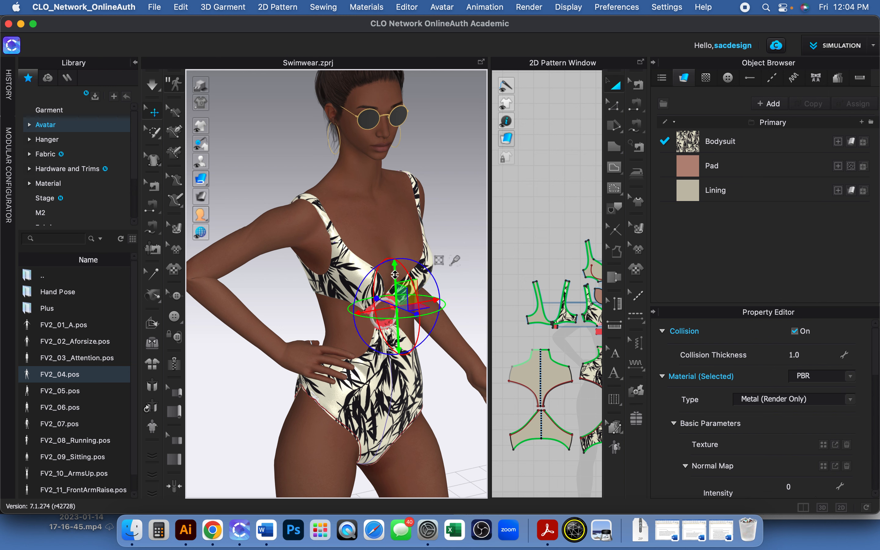
left_click(436, 239)
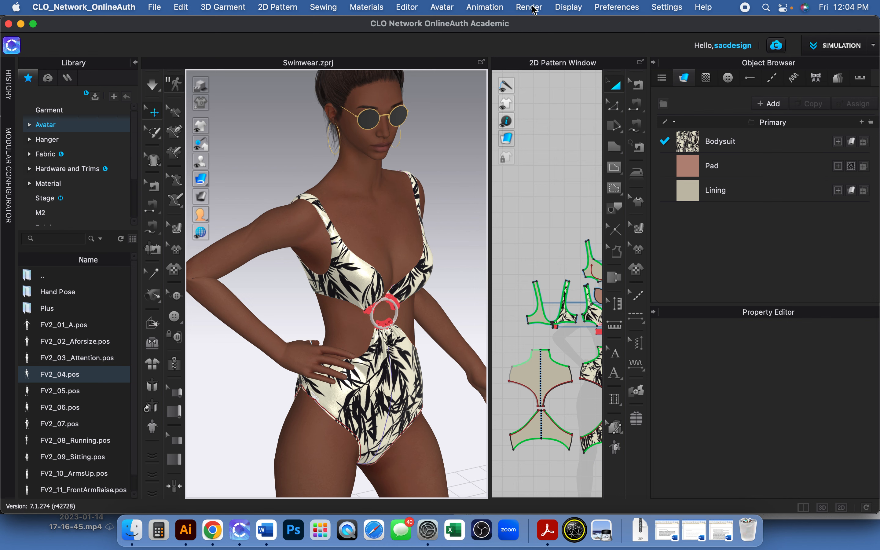
- Collapse the Library and open the Render window beside the 3D view
left_click(135, 63)
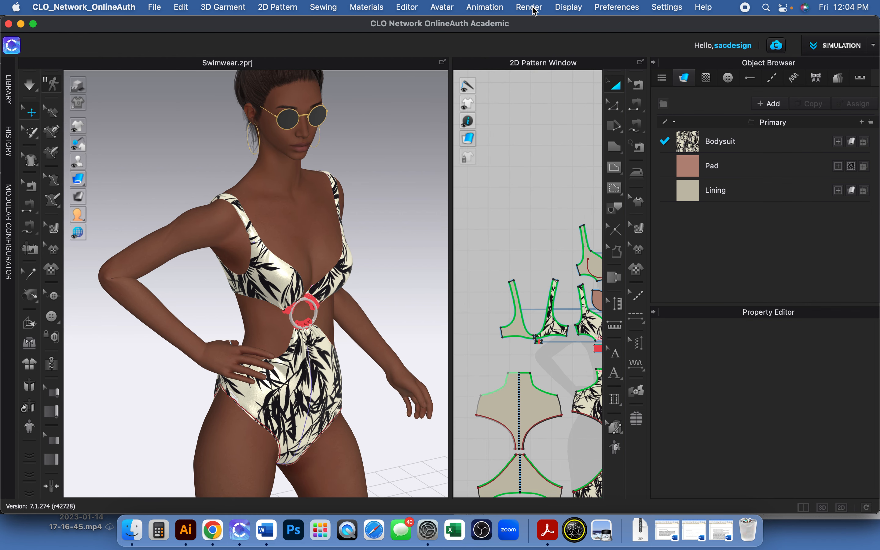
left_click(530, 7)
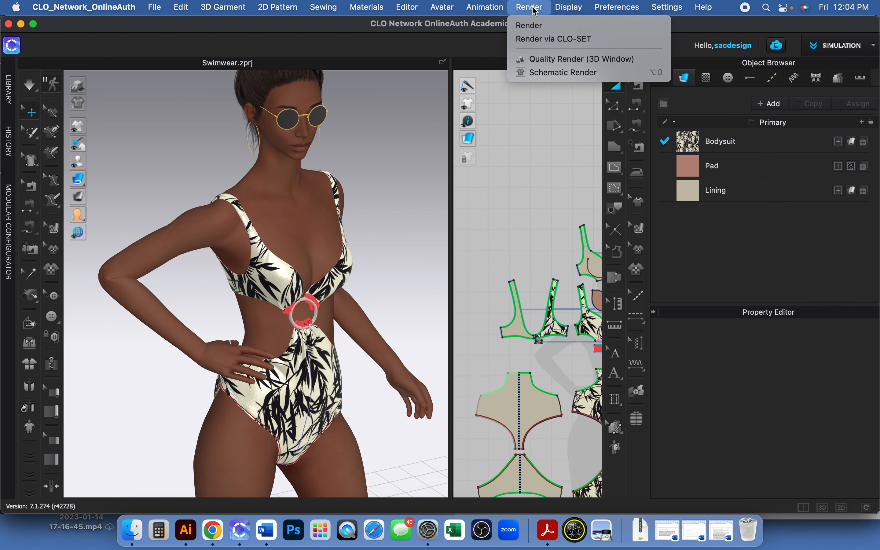
left_click(535, 29)
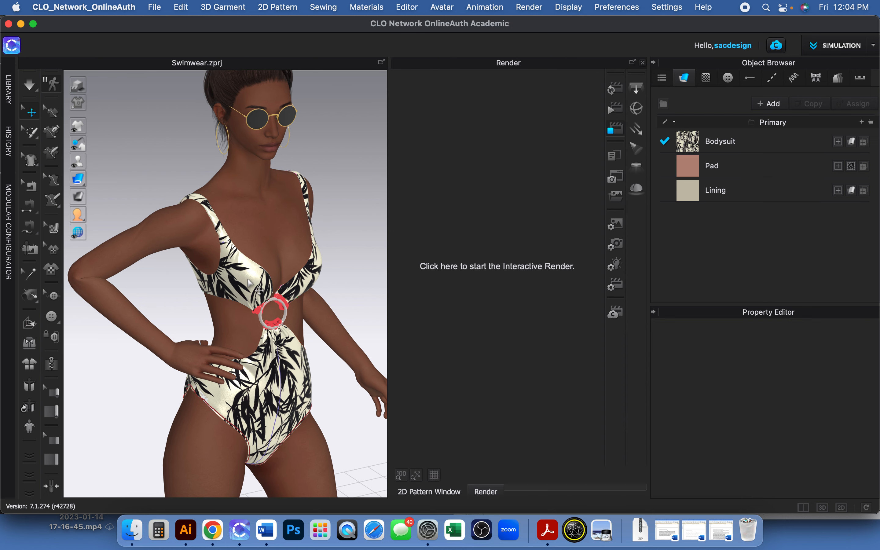
- Frame the full-length avatar from bun to sandals and start the interactive render
scroll(264, 292, "down", 5)
scroll(264, 292, "down", 3)
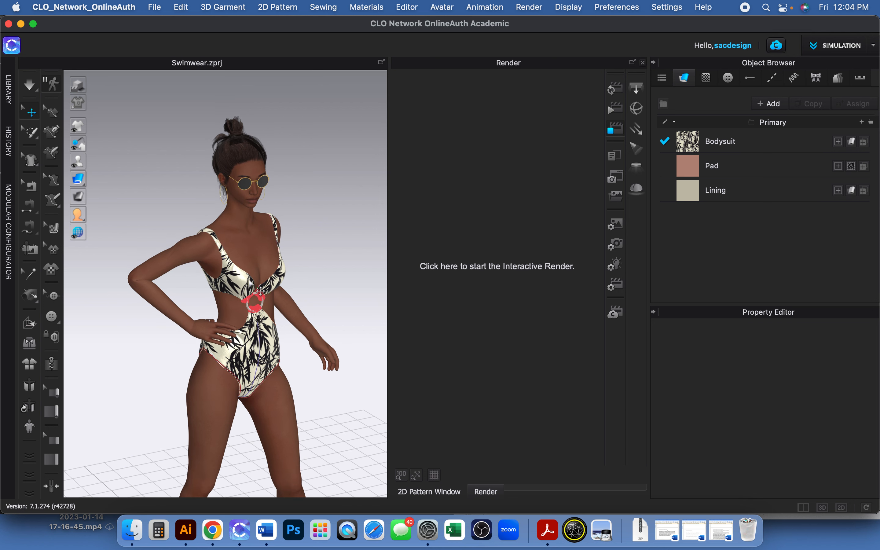
middle_click_drag(264, 292, 229, 208)
scroll(260, 232, "down", 2)
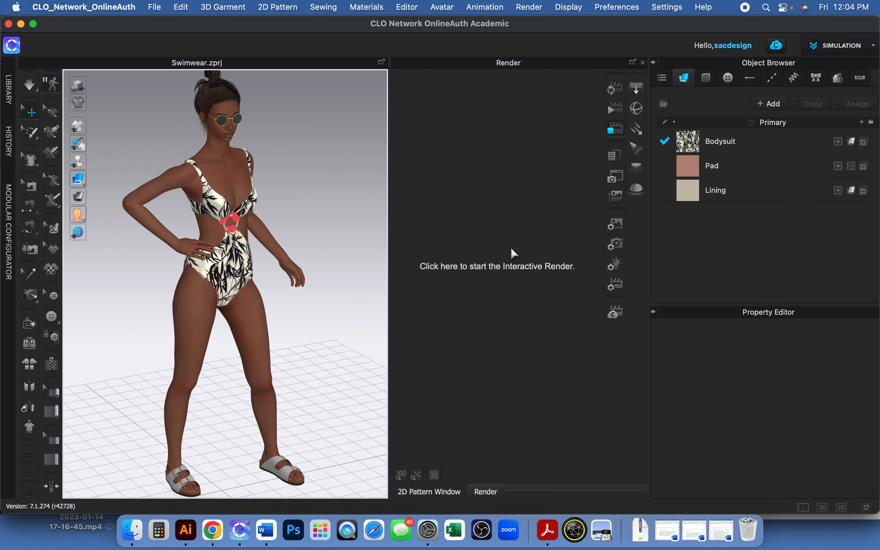
left_click(495, 268)
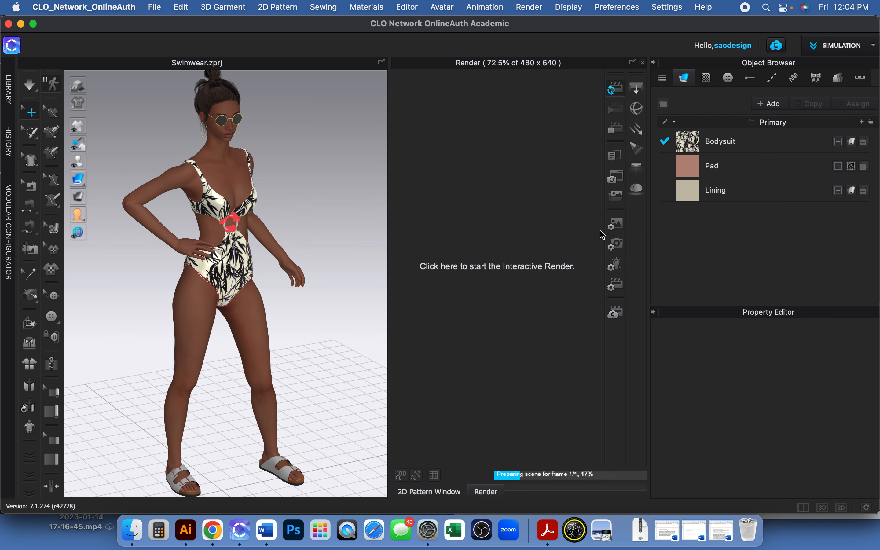
- Turn on background Transparency in the render's Image/Video properties
left_click(618, 225)
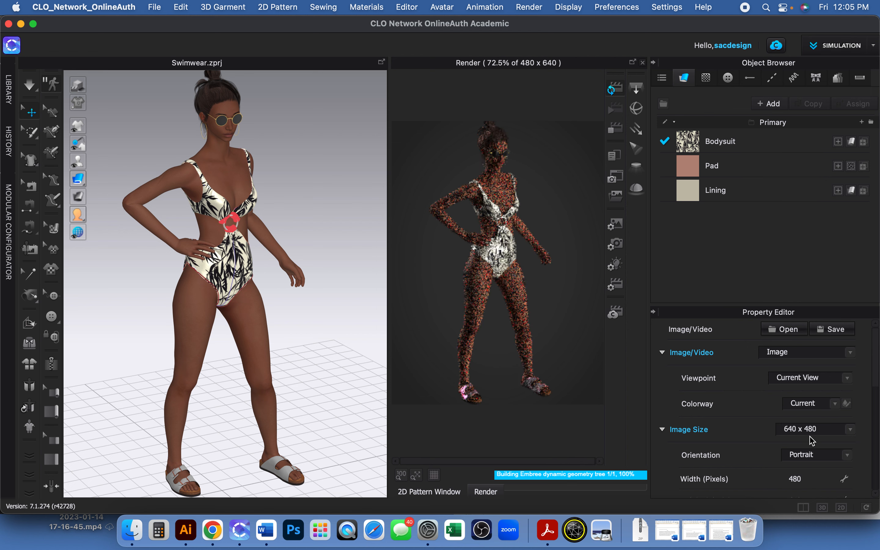
scroll(799, 433, "down", 2)
scroll(811, 438, "down", 2)
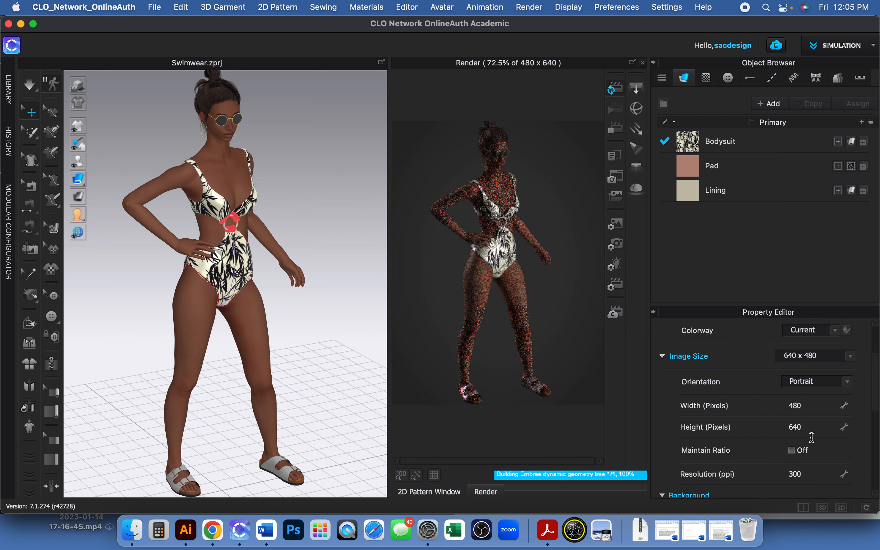
scroll(812, 440, "down", 4)
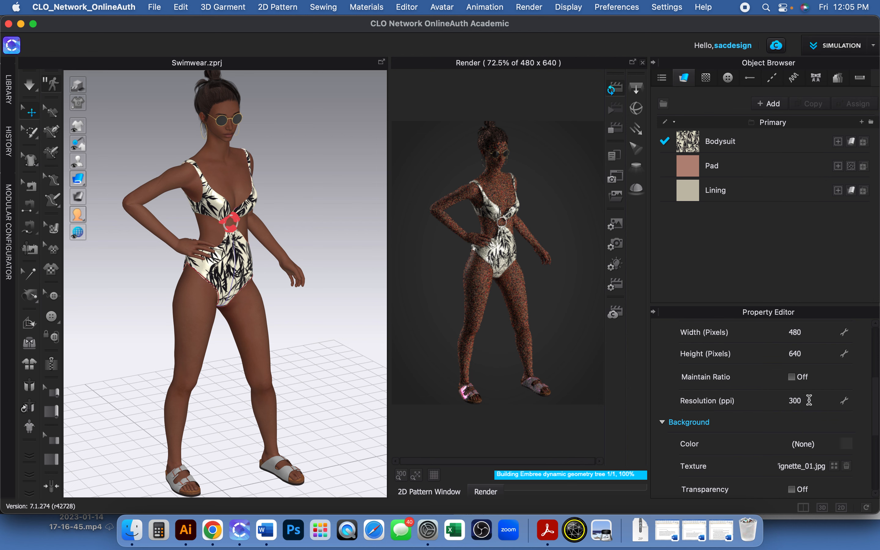
scroll(808, 401, "down", 2)
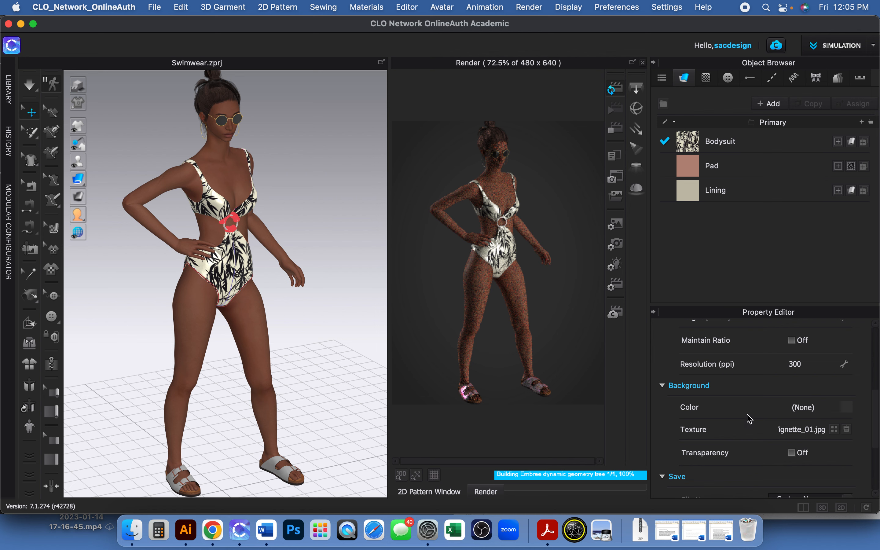
scroll(751, 419, "down", 2)
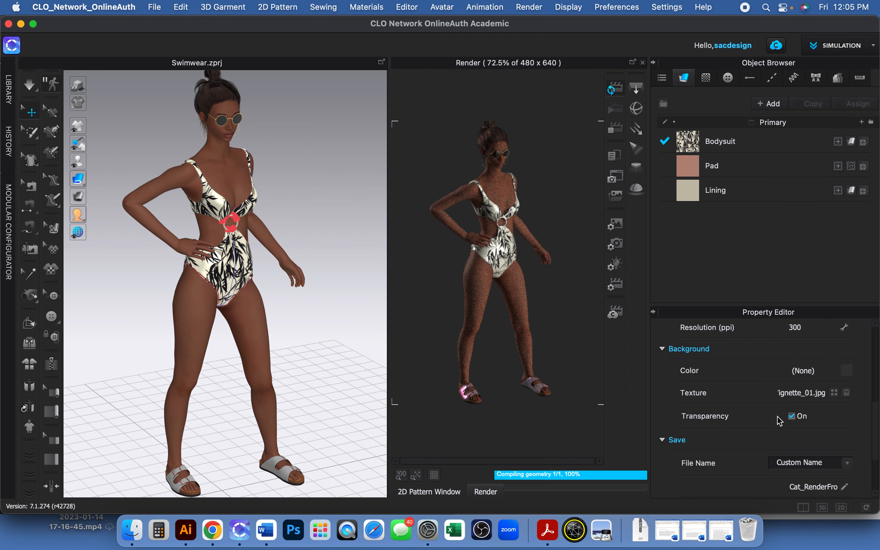
- Keep Custom Name for the render's file name and set it to SwimDemoFDM114C
scroll(798, 429, "down", 4)
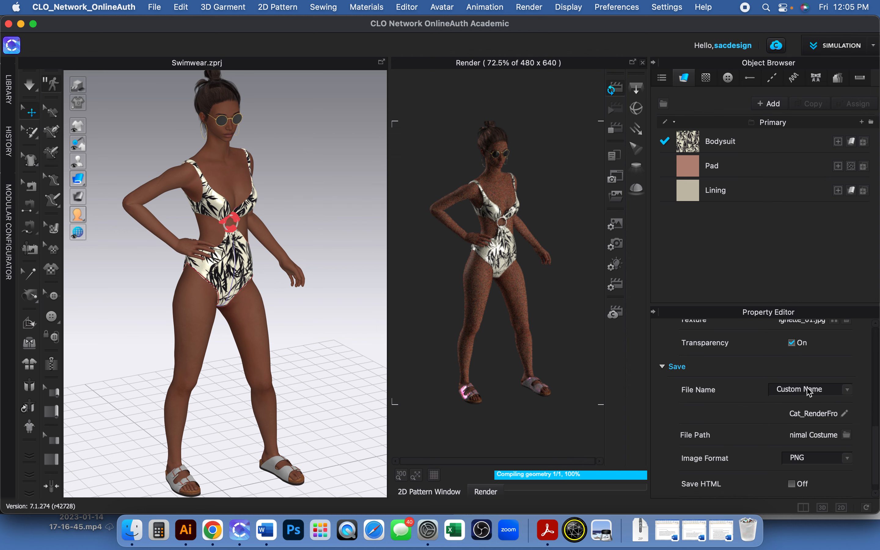
left_click(813, 391)
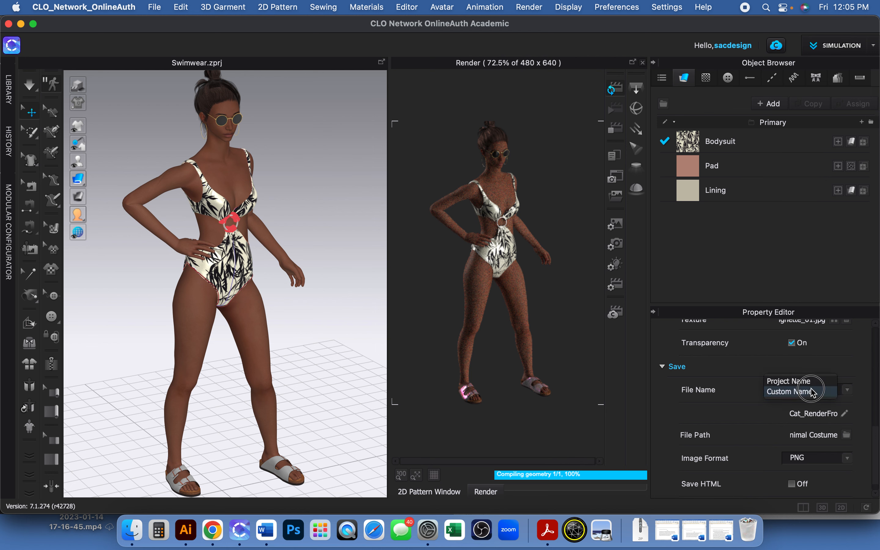
left_click(822, 417)
double_click(823, 415)
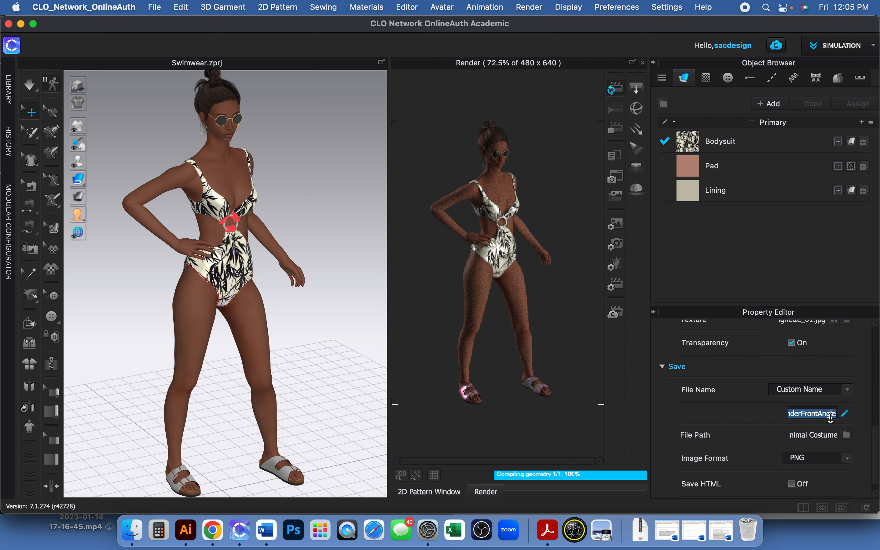
type("Sw")
type("imDemoFDM114C")
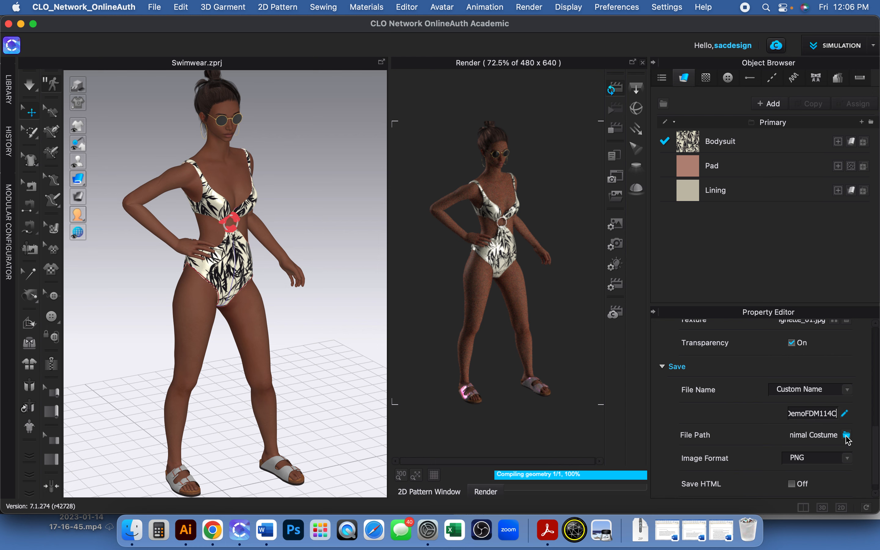
- Set the render's save path to the 114C folder inside Patterns
left_click(847, 436)
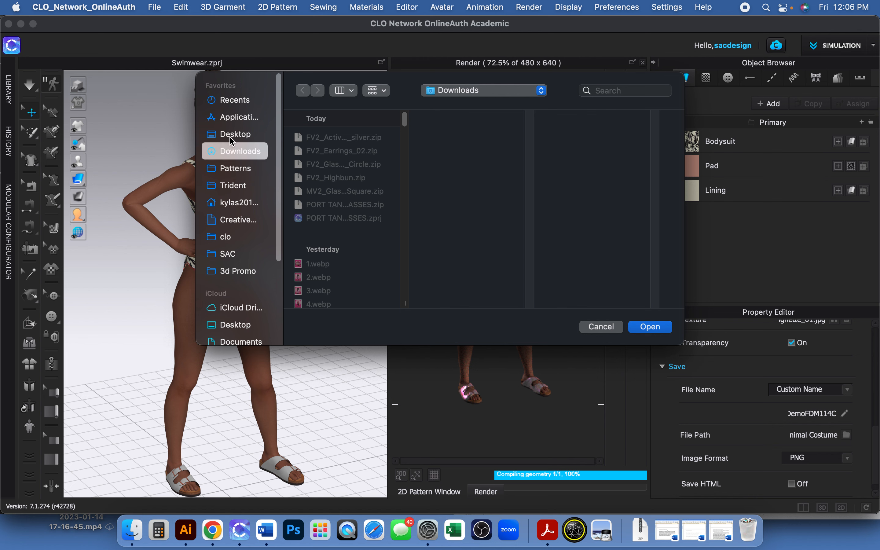
left_click(245, 169)
left_click(315, 198)
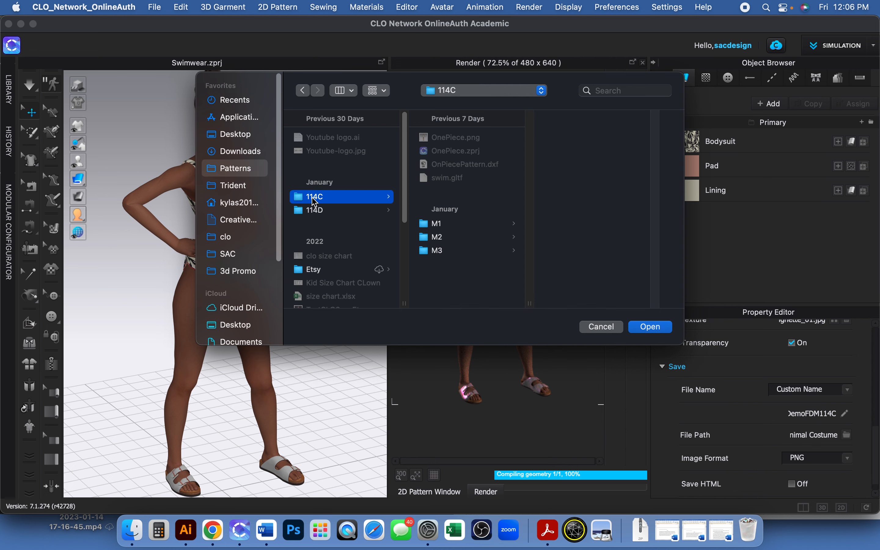
left_click(650, 327)
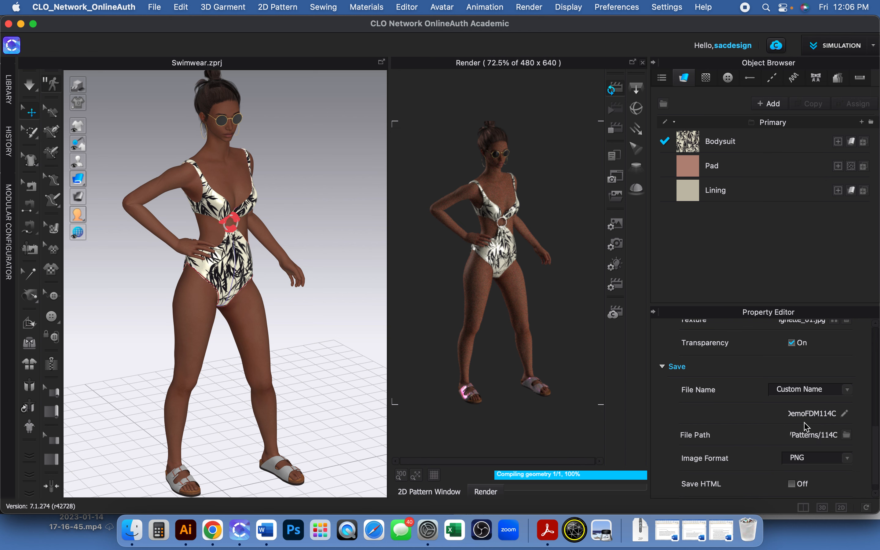
scroll(806, 426, "down", 1)
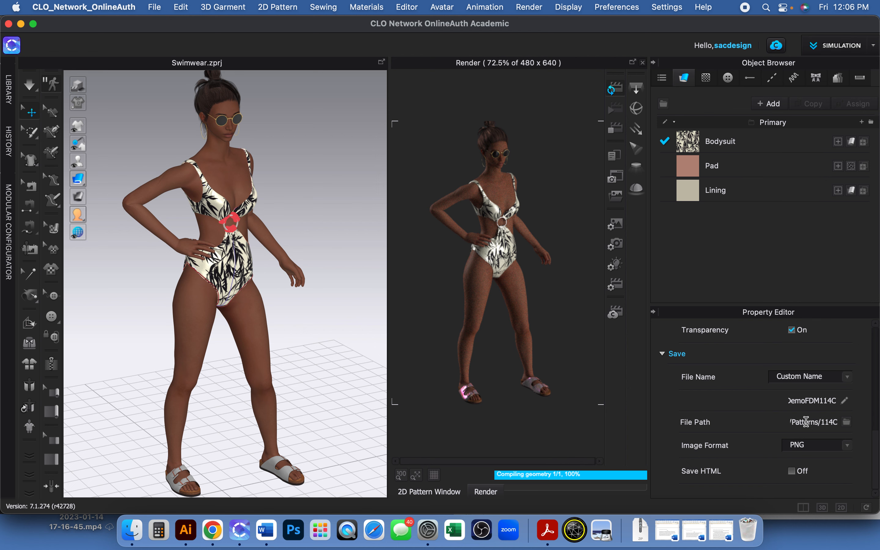
scroll(806, 418, "up", 10)
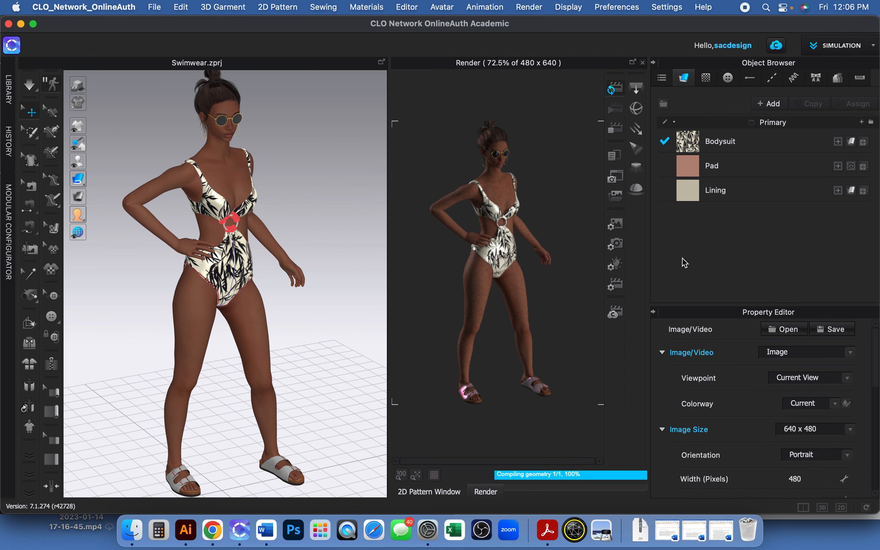
- Review the render camera's lens, view orientation and clipping plane properties
left_click(617, 244)
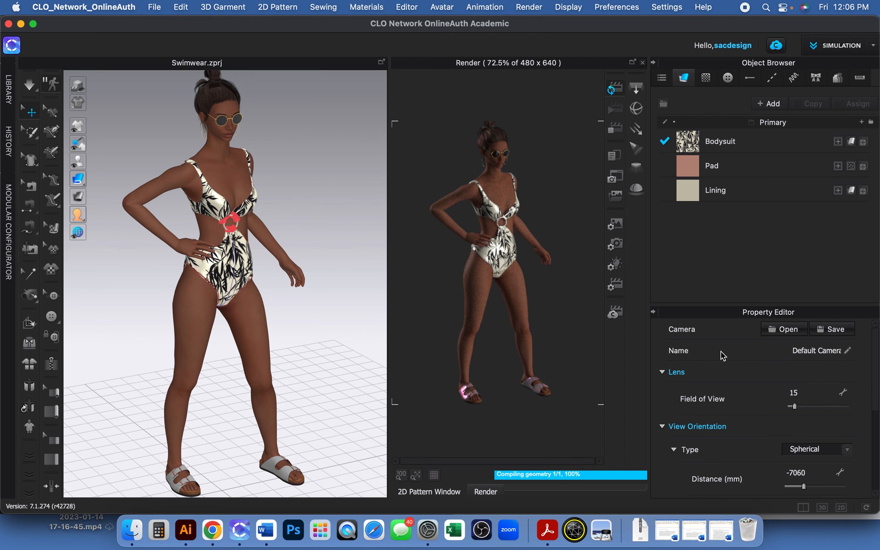
scroll(727, 360, "down", 3)
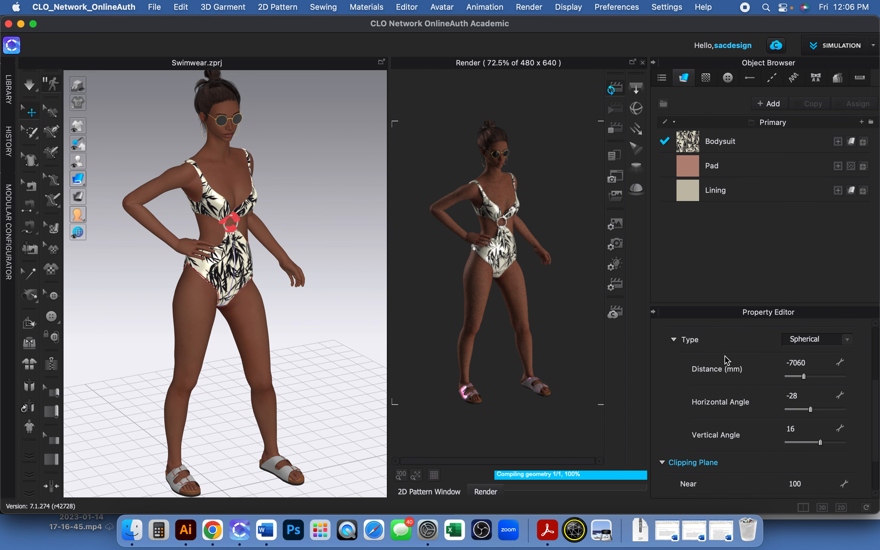
scroll(727, 360, "down", 2)
scroll(729, 360, "up", 5)
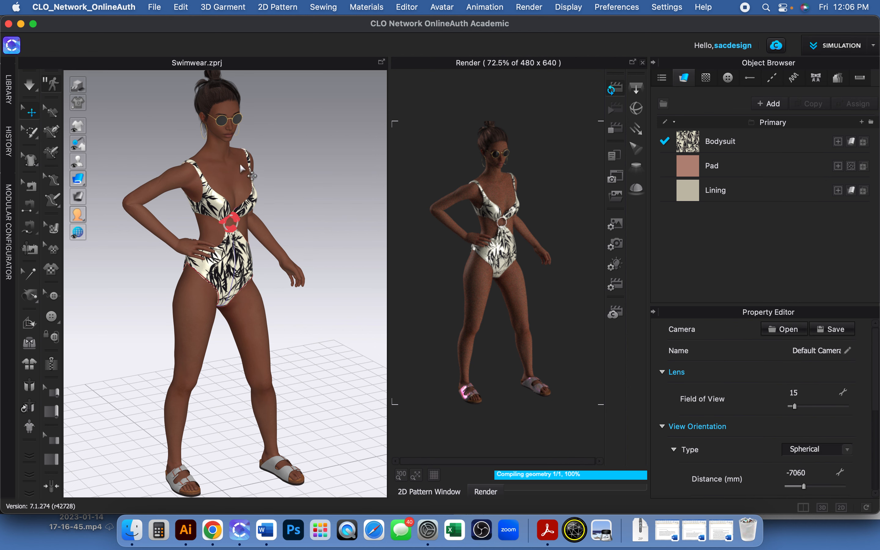
scroll(814, 426, "down", 1)
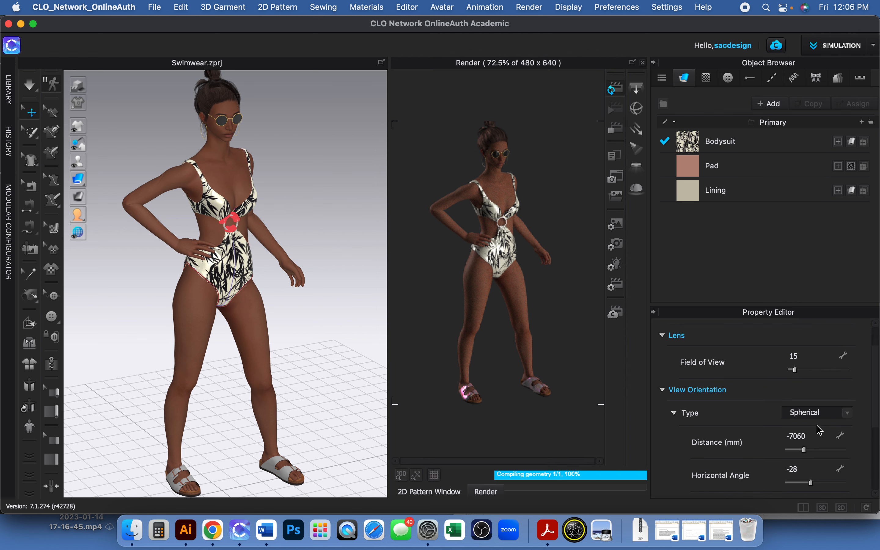
scroll(820, 430, "down", 1)
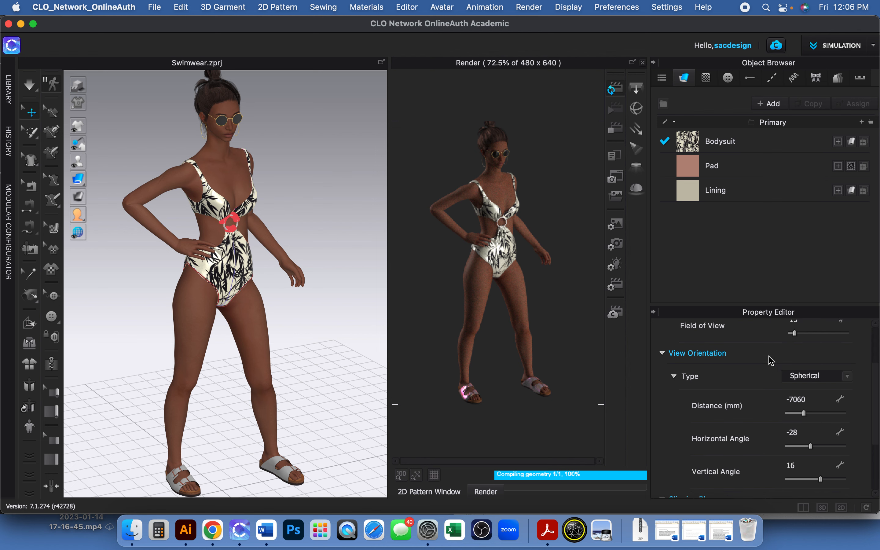
- Apply the Lime Light preset in the render's light properties
left_click(623, 268)
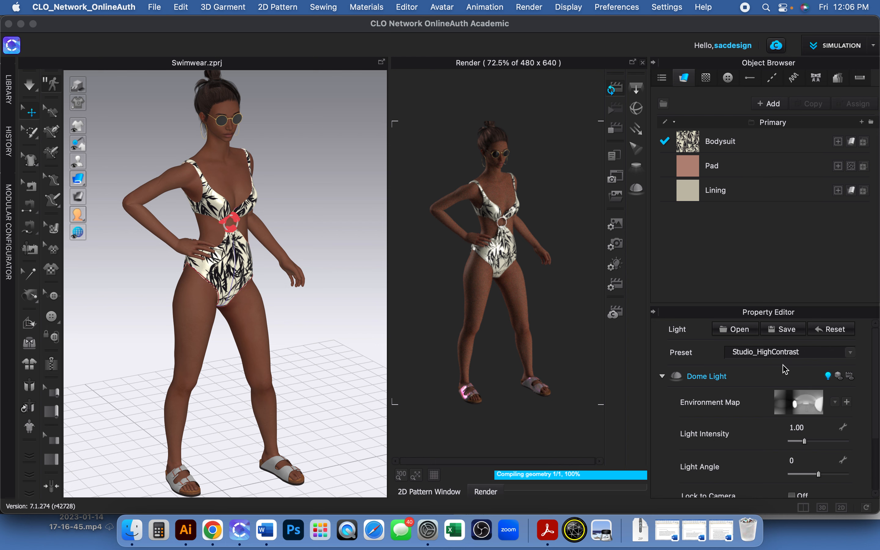
left_click(849, 352)
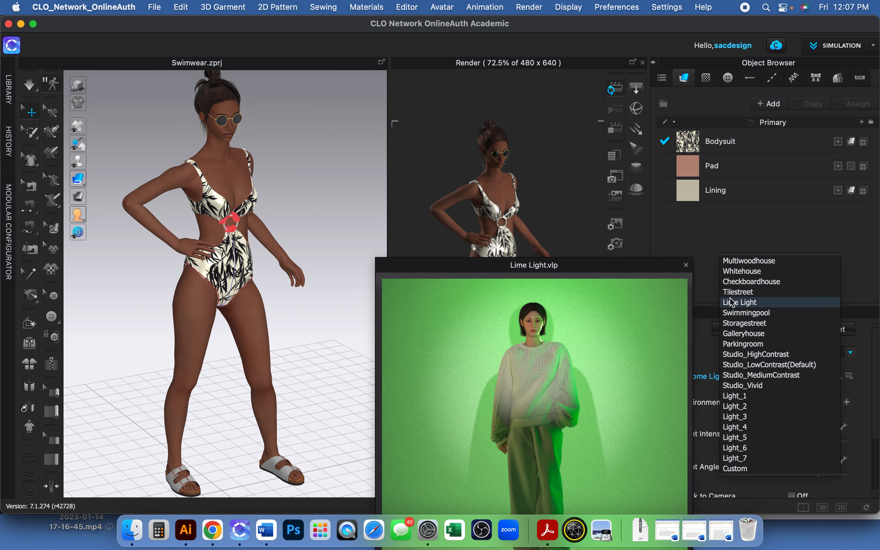
left_click(750, 304)
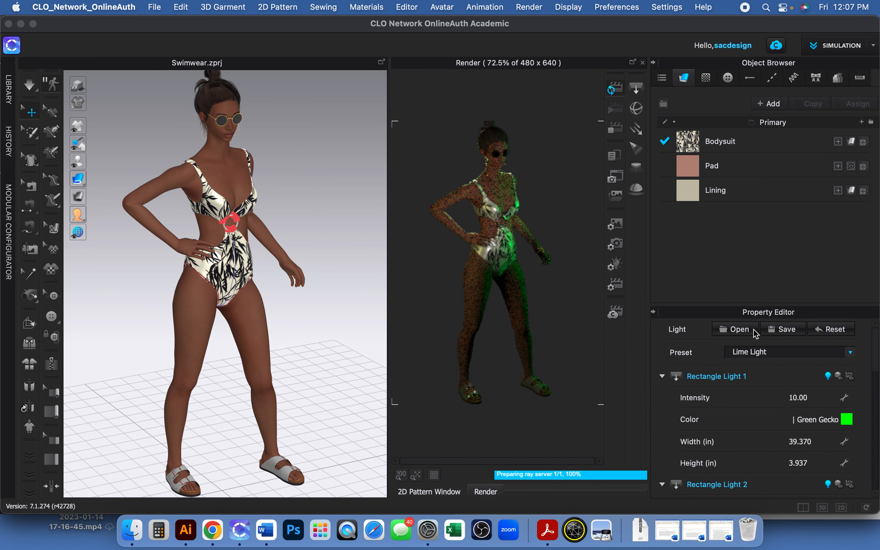
- Change the color of Rectangle Light 1 and Rectangle Light 2 to Magenta 2
left_click(847, 419)
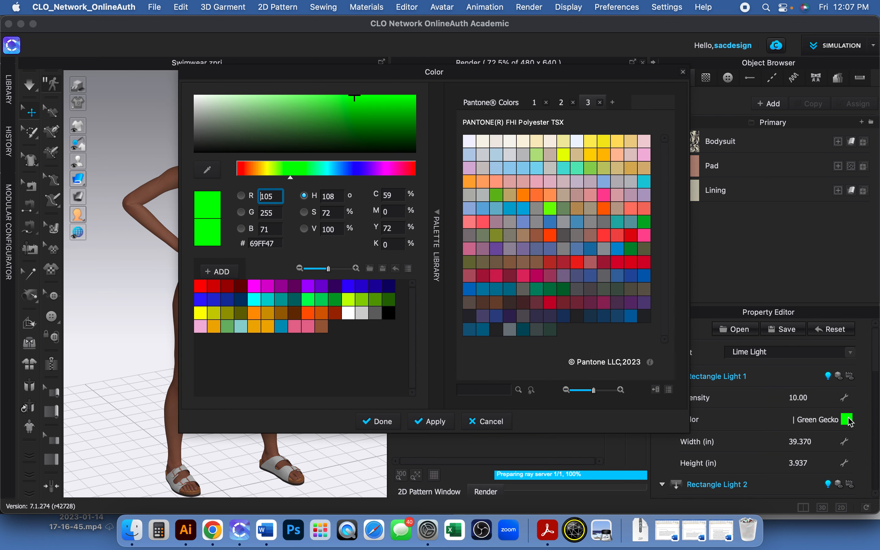
left_click(271, 289)
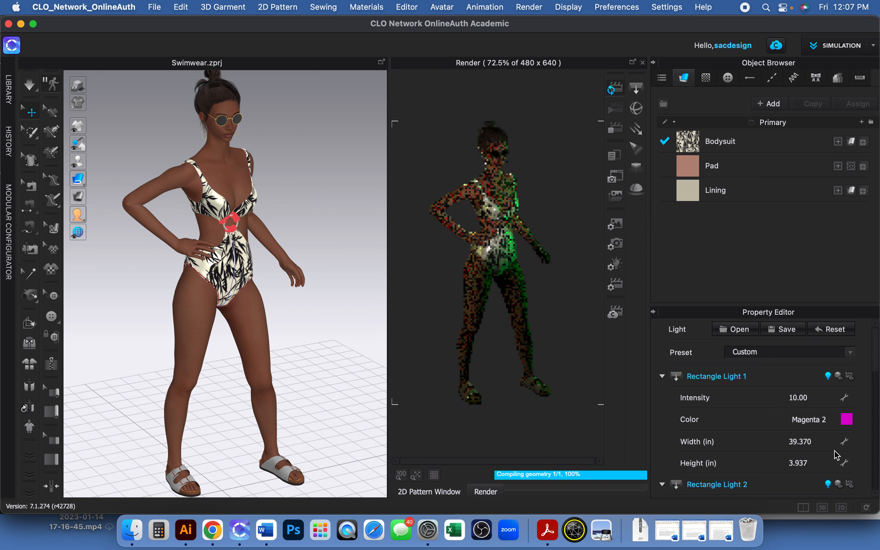
scroll(822, 444, "down", 3)
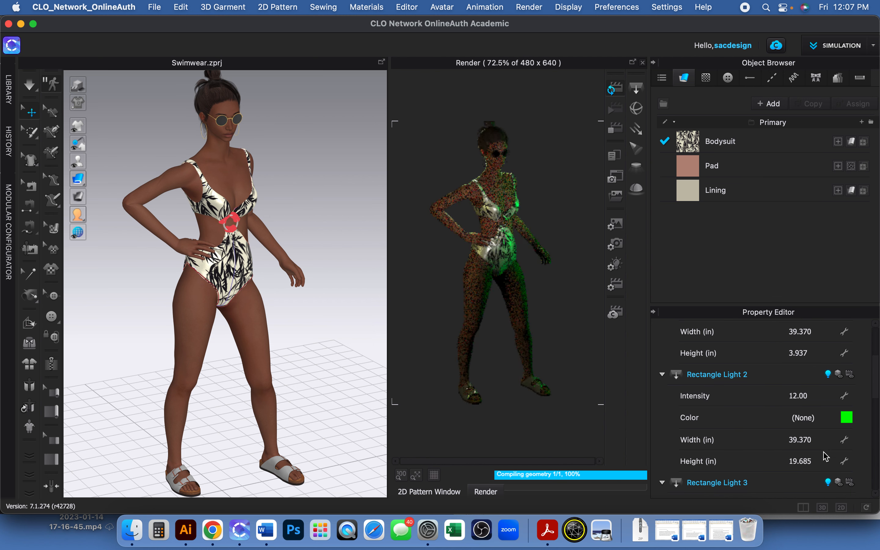
scroll(825, 451, "up", 3)
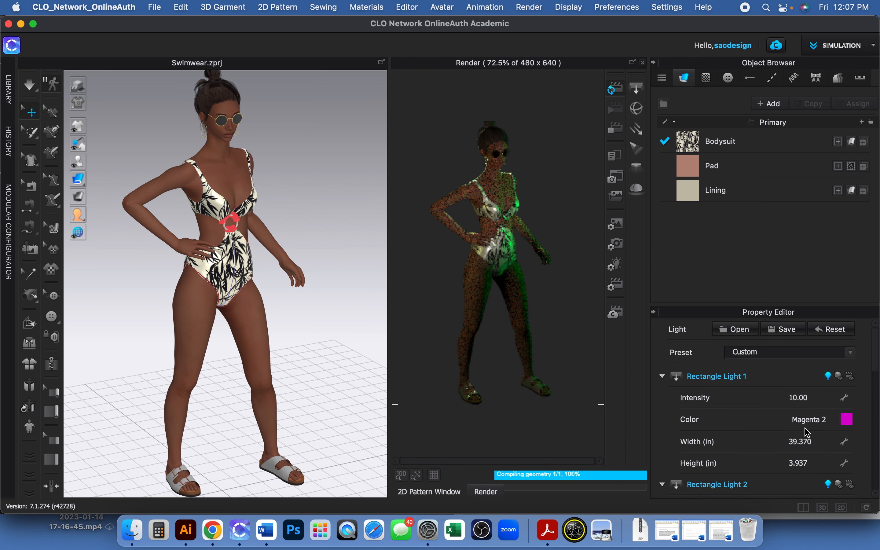
scroll(749, 420, "down", 2)
scroll(778, 431, "down", 1)
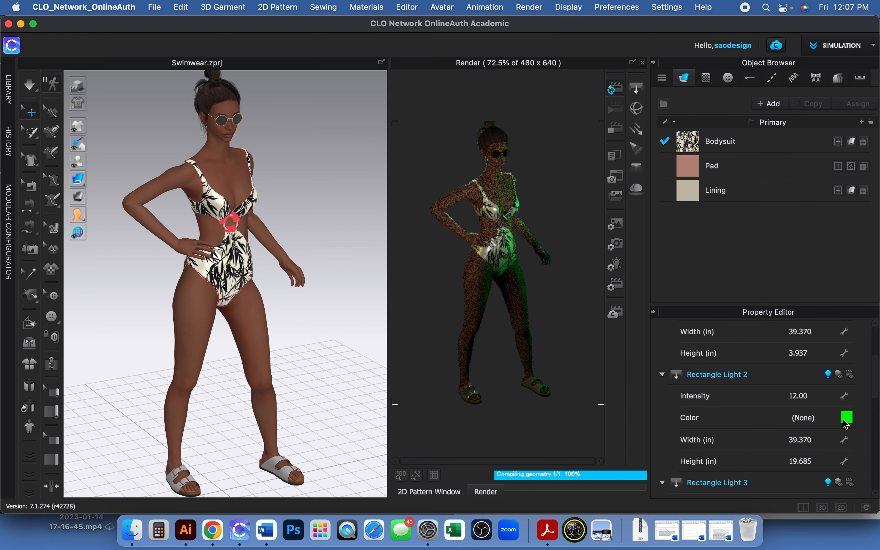
left_click(846, 416)
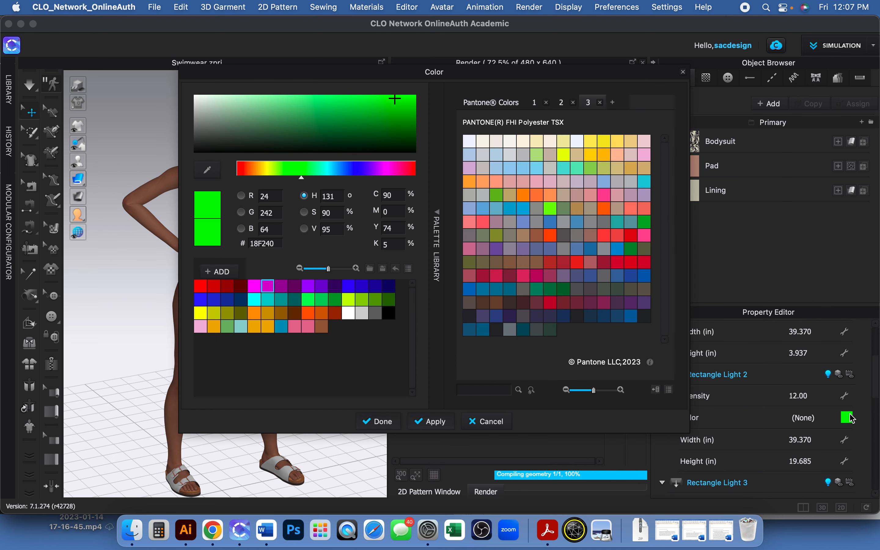
left_click(268, 285)
left_click(385, 422)
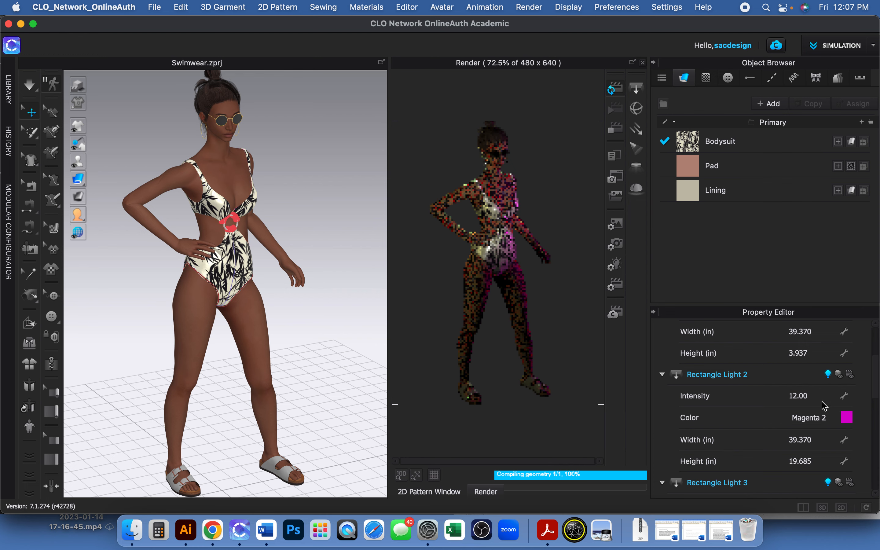
- Recolor Sphere Light 1 to a pale magenta tint, E9A5EA
scroll(825, 405, "down", 4)
scroll(846, 418, "down", 2)
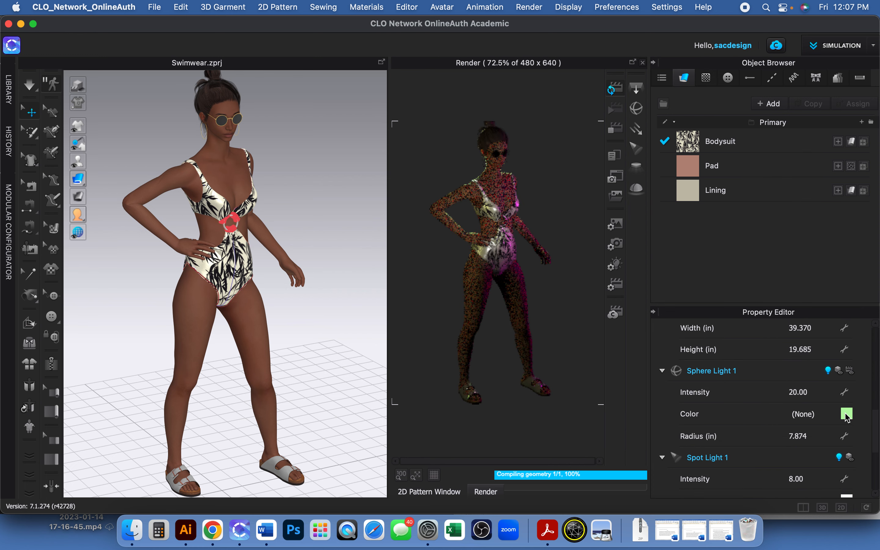
left_click(846, 415)
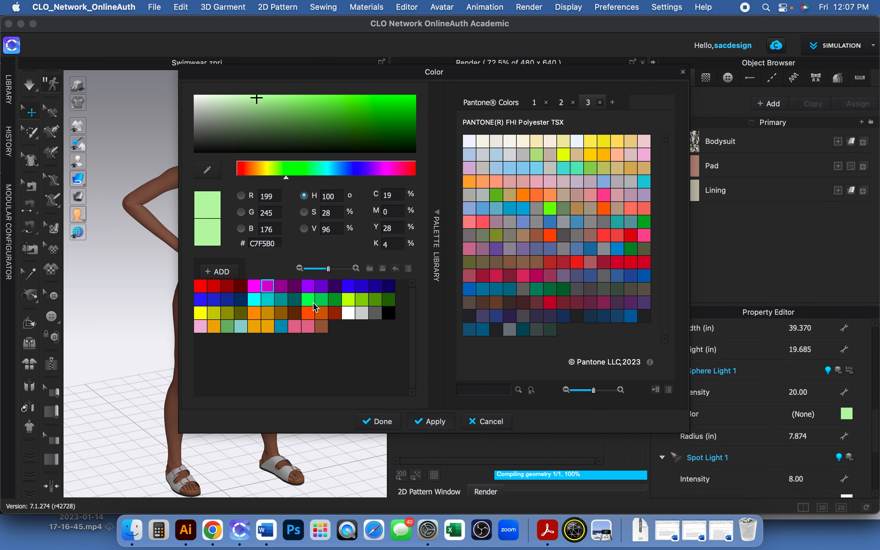
left_click(267, 286)
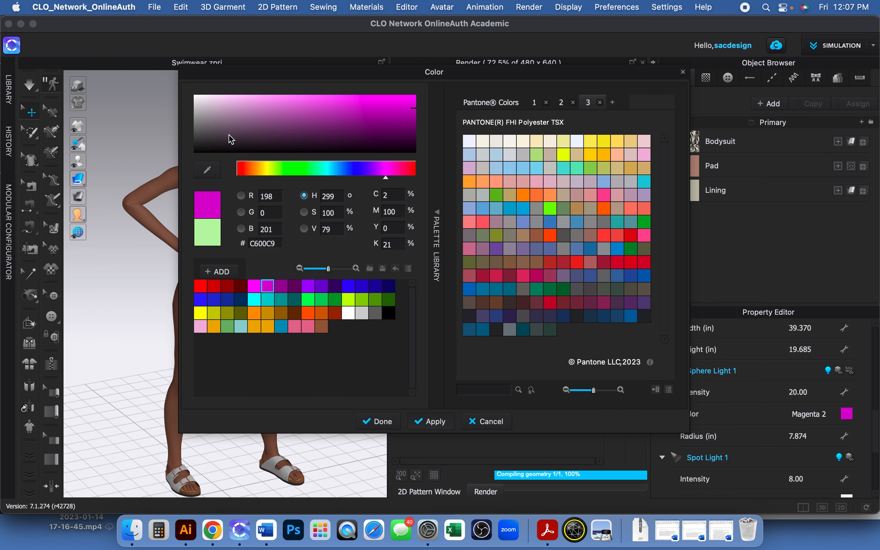
left_click_drag(224, 110, 260, 100)
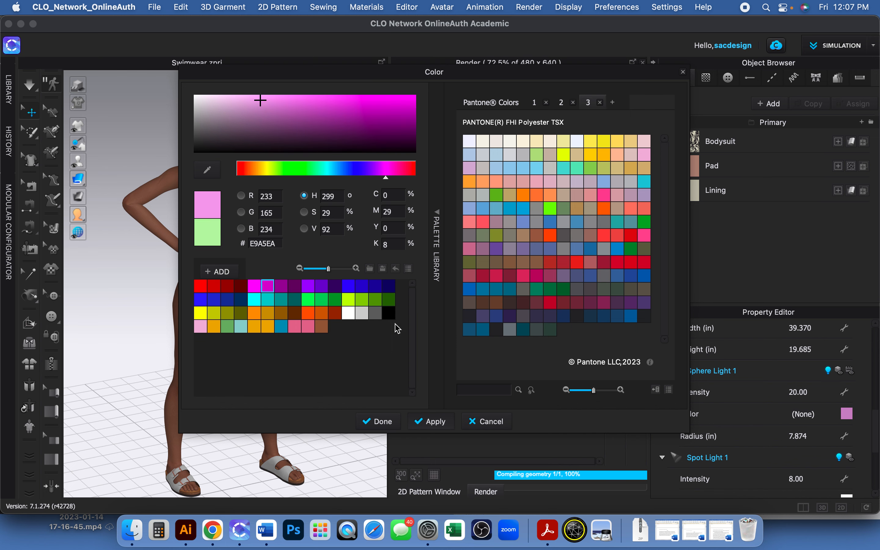
left_click(432, 422)
left_click(398, 423)
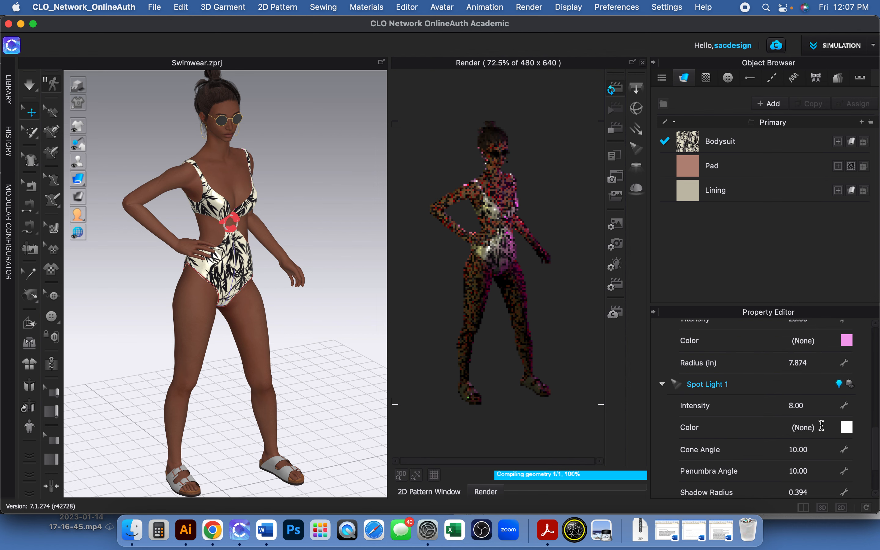
- Set the noise threshold in the render finish conditions to 0.005
scroll(818, 426, "down", 3)
scroll(821, 426, "down", 3)
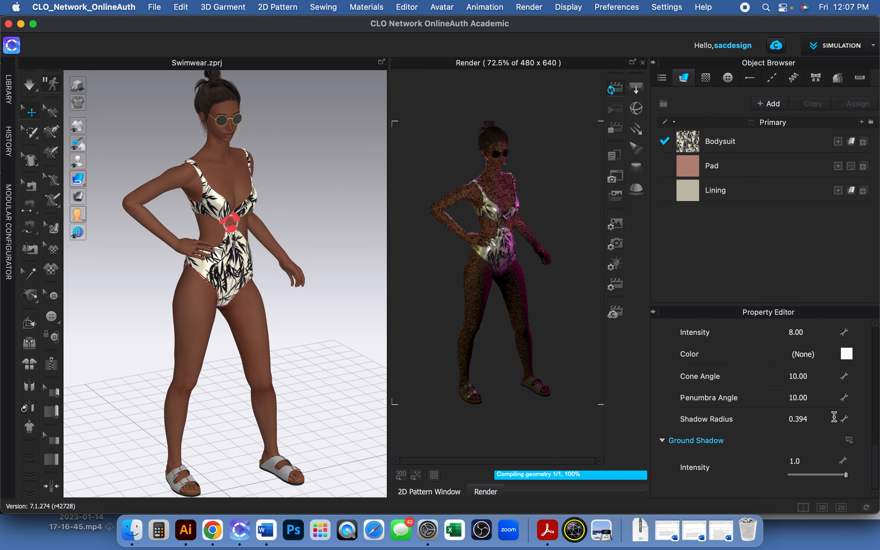
left_click(616, 287)
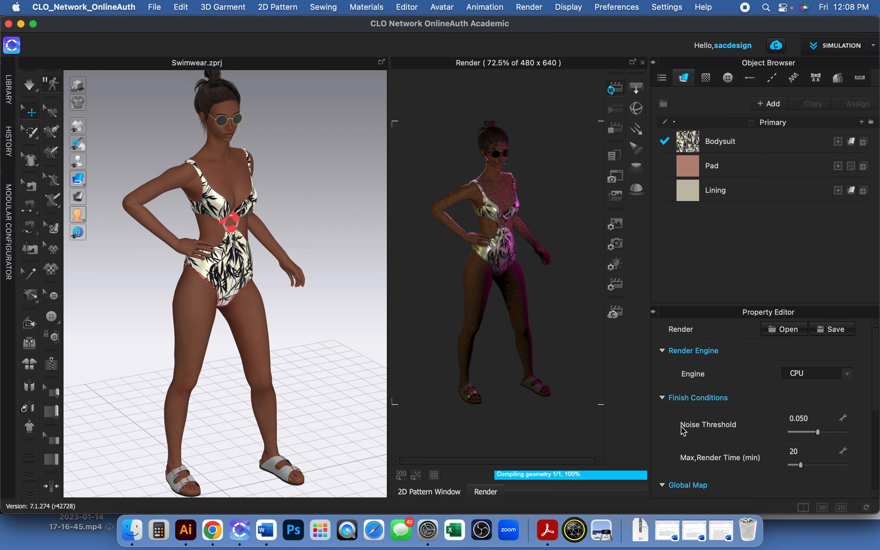
left_click(793, 430)
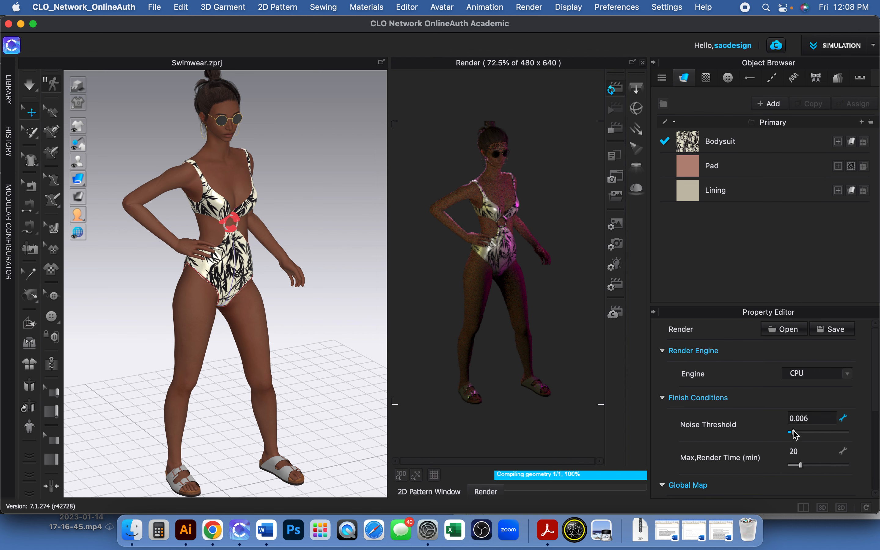
left_click_drag(793, 431, 792, 430)
- Set both the light and material render quality to Very High
scroll(730, 431, "down", 2)
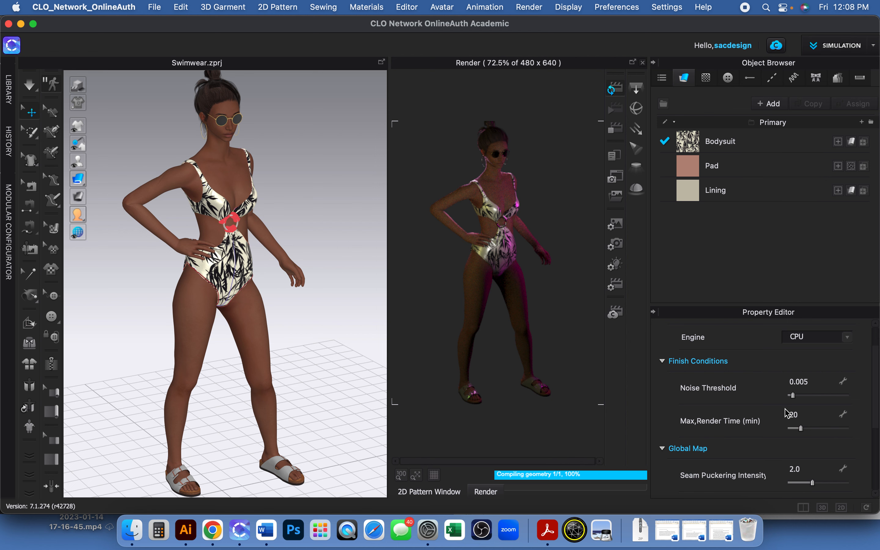
scroll(711, 432, "down", 4)
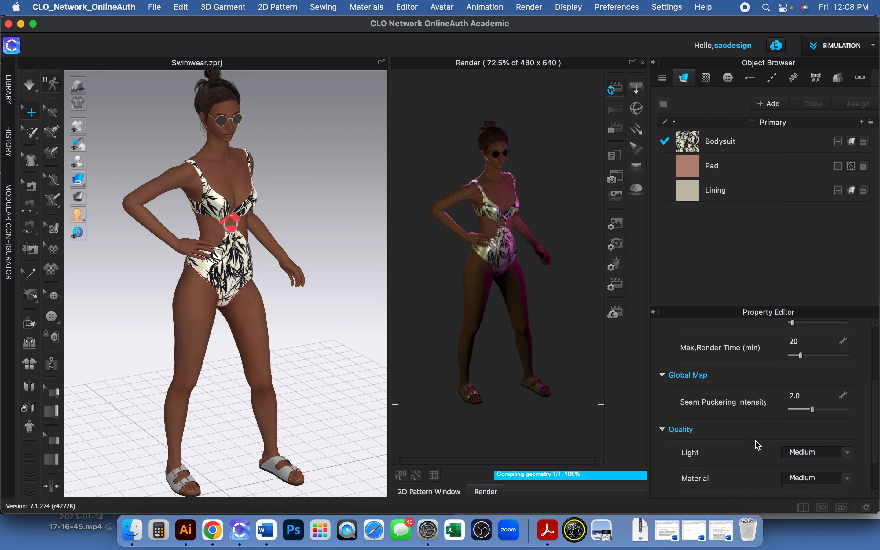
scroll(758, 445, "down", 2)
left_click(822, 416)
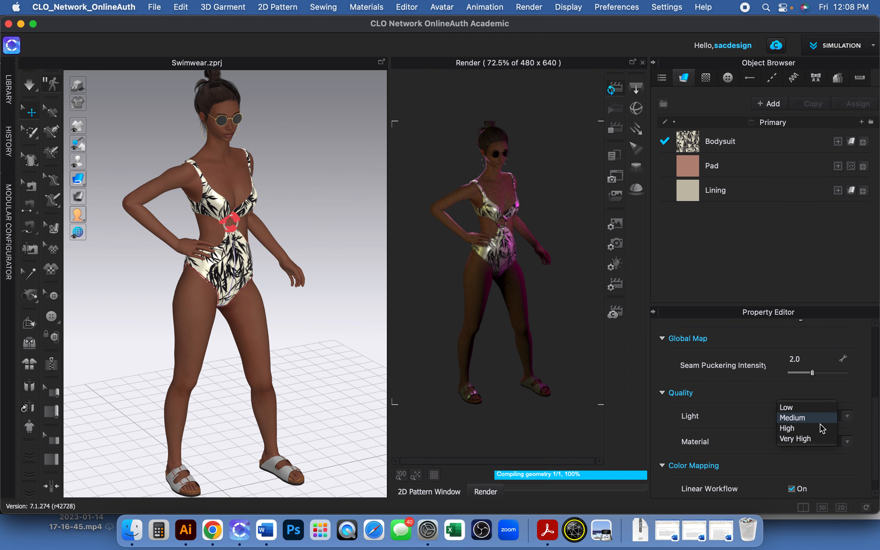
left_click(823, 440)
left_click(823, 443)
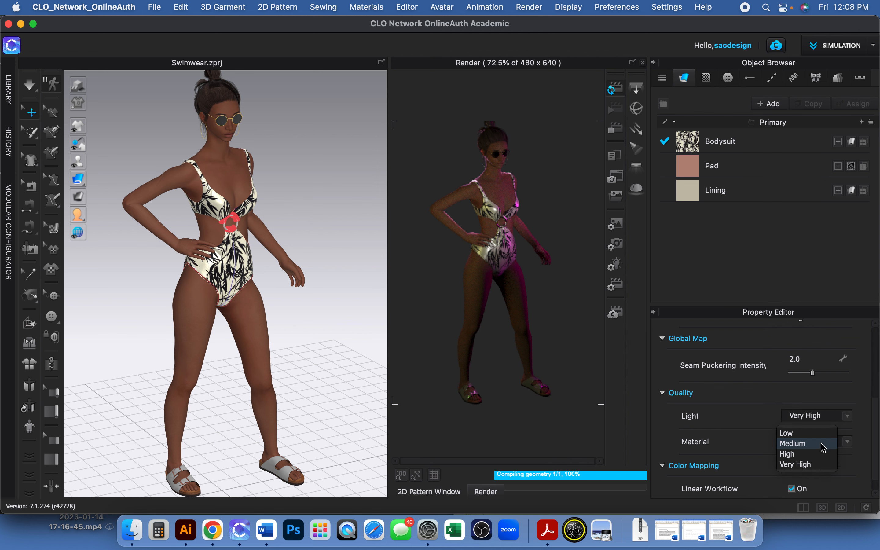
left_click(816, 464)
scroll(813, 451, "down", 1)
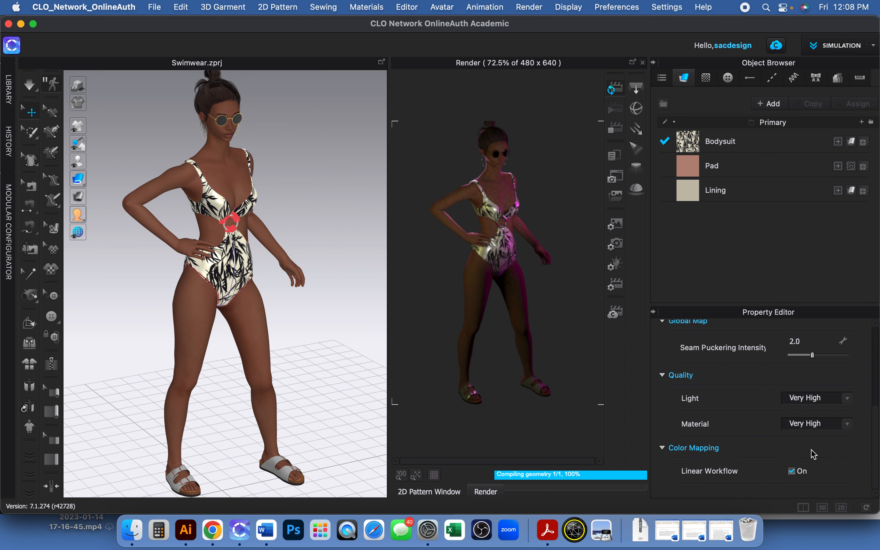
- Check the render settings, stop the interactive preview and start the final render
scroll(813, 454, "up", 8)
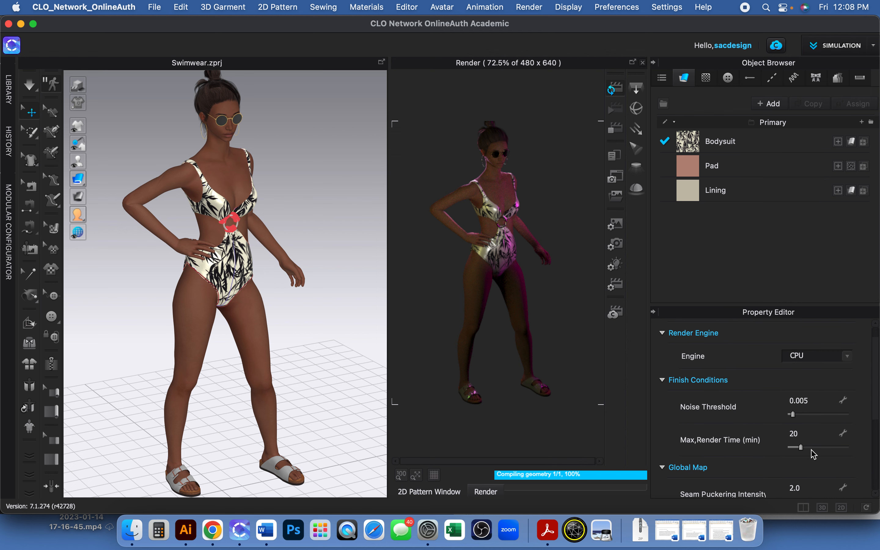
scroll(813, 454, "down", 8)
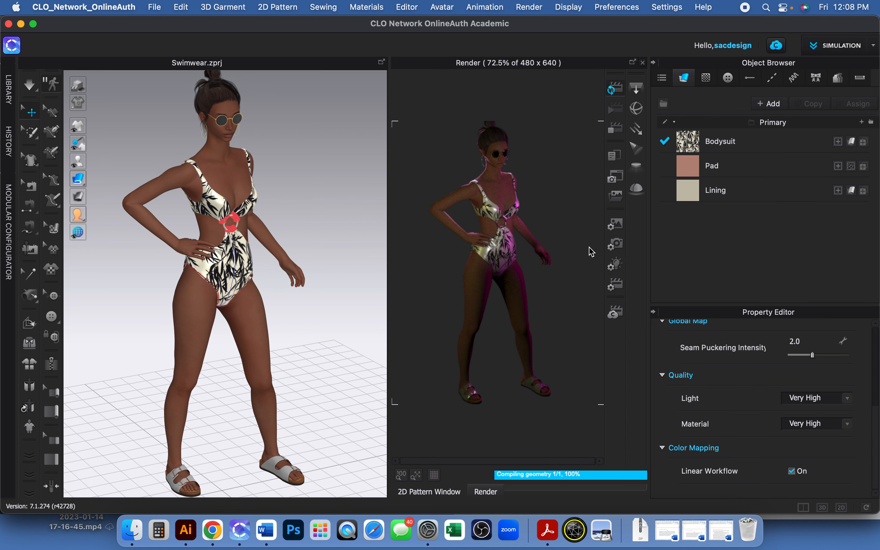
left_click(614, 132)
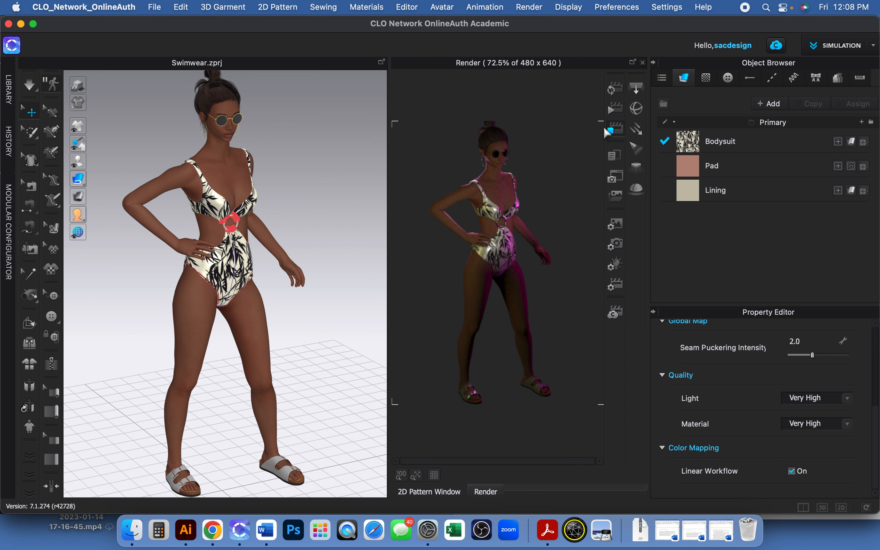
left_click(614, 110)
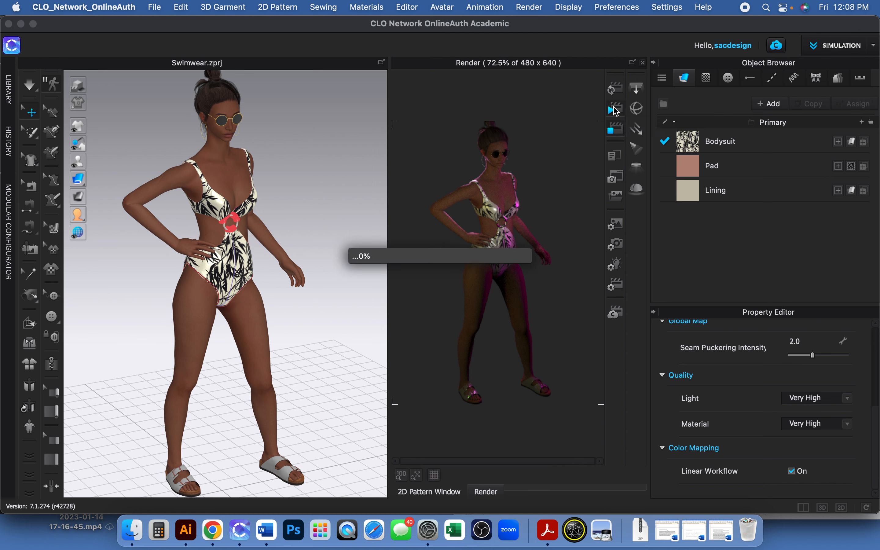